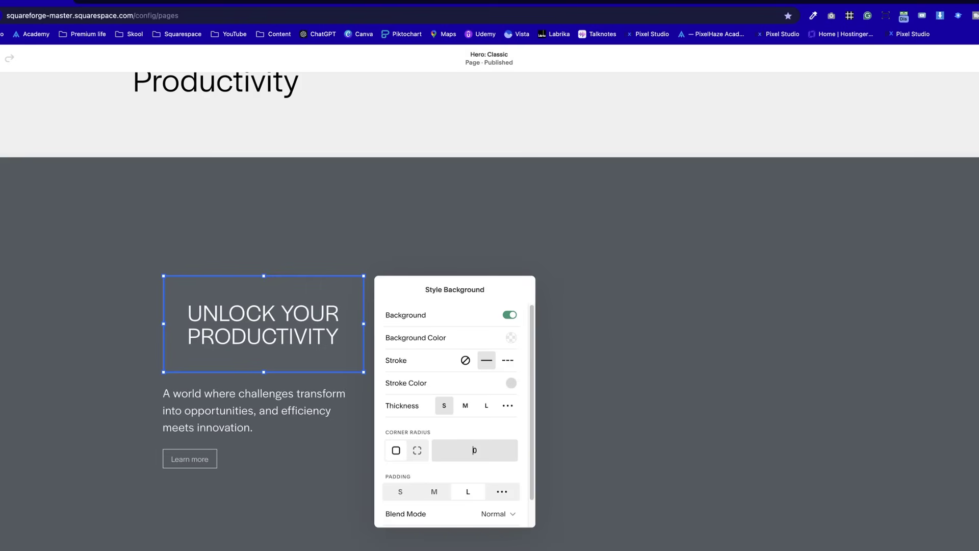
- Close the Style Background panel and deselect the UNLOCK YOUR PRODUCTIVITY text block
click(630, 349)
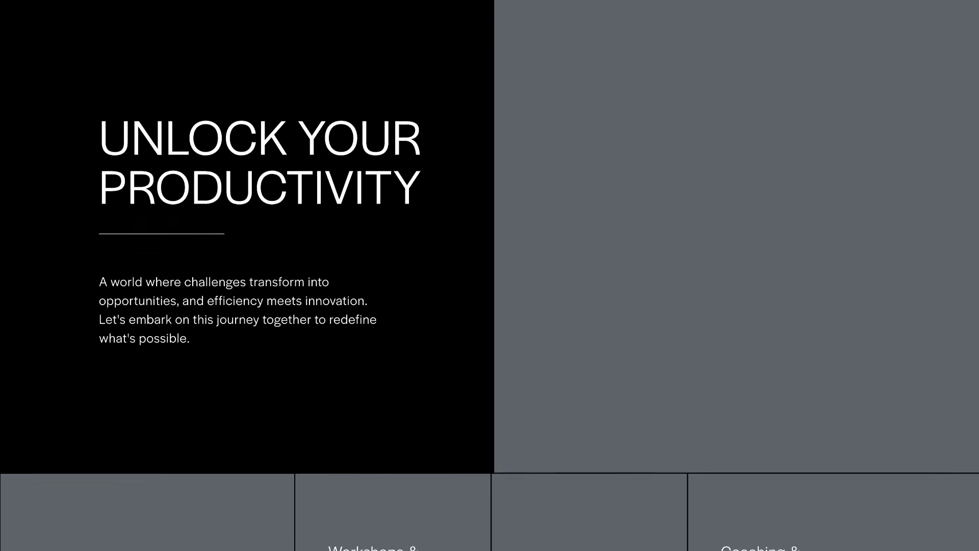
- Scroll the template preview down past the hero to the innovation text and customer testimonials
scroll(490, 275, down, 10)
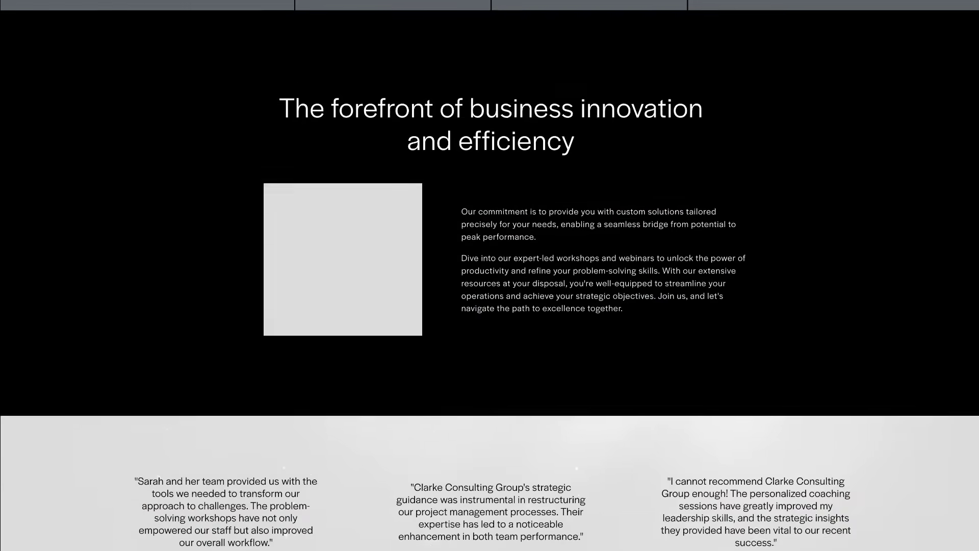
scroll(490, 276, down, 6)
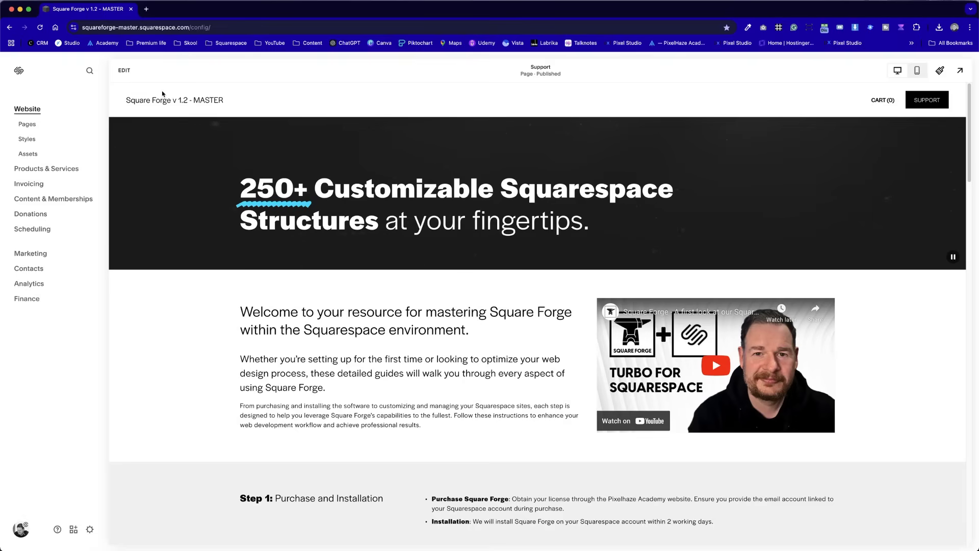
- Show Website > Pages listing the Support page and the Hero and Content groups
scroll(555, 451, down, 15)
scroll(554, 452, down, 10)
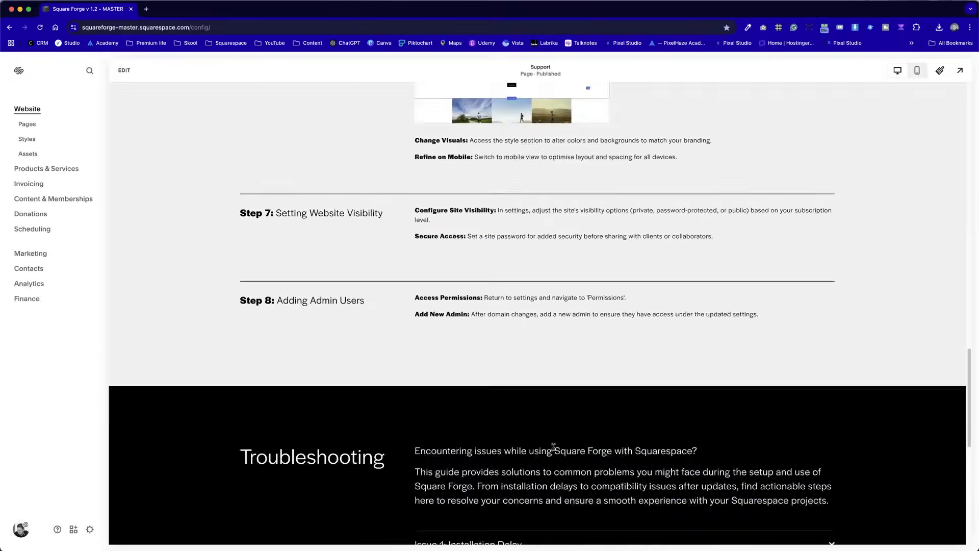
scroll(510, 404, up, 20)
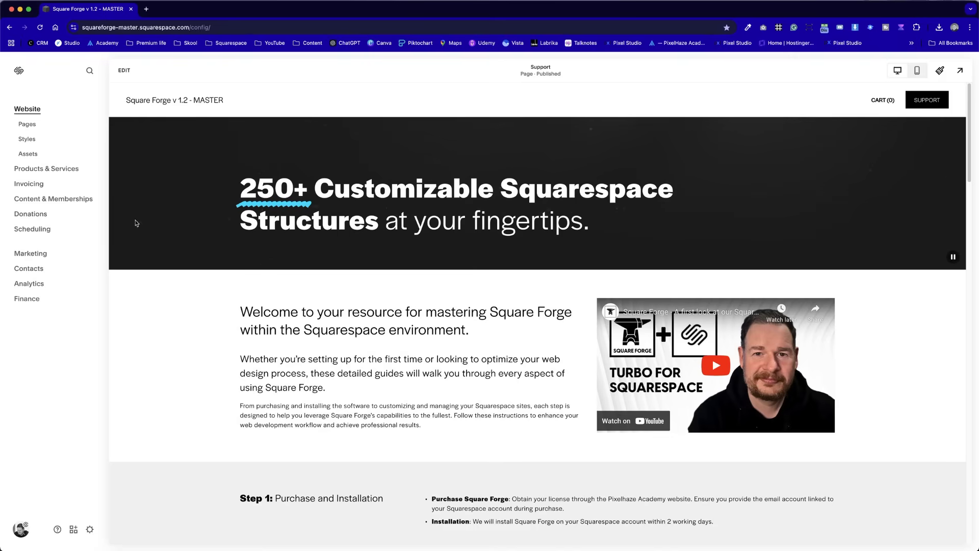
click(27, 124)
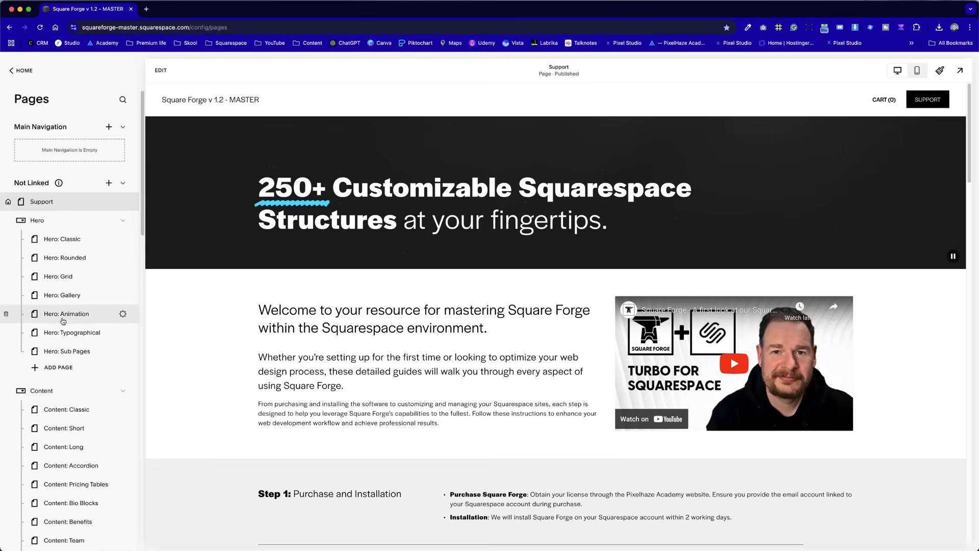
- Load Hero: Classic and review variants like 'Unlock your productivity' and 'Let's unlock your productivity'
click(73, 238)
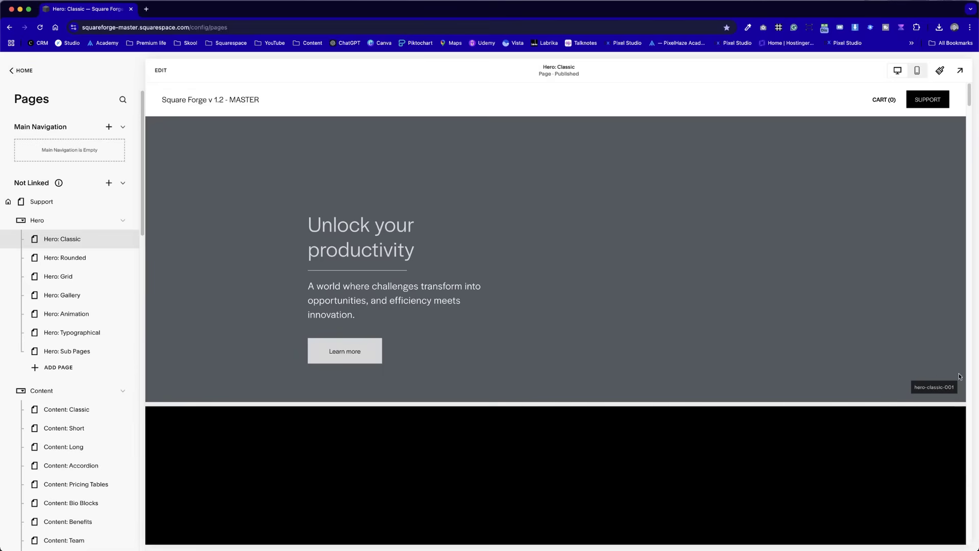
scroll(606, 434, down, 5)
scroll(606, 433, up, 5)
scroll(398, 448, down, 6)
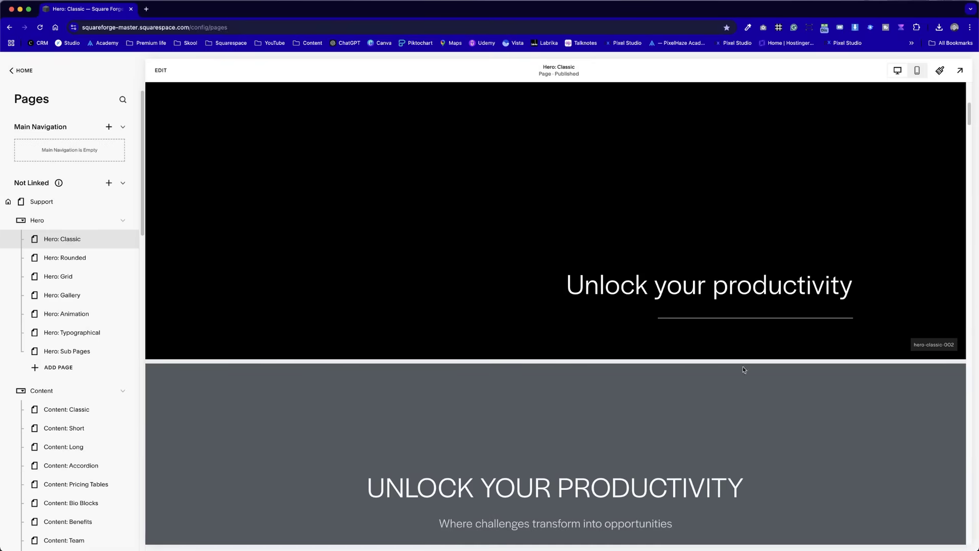
scroll(727, 289, up, 6)
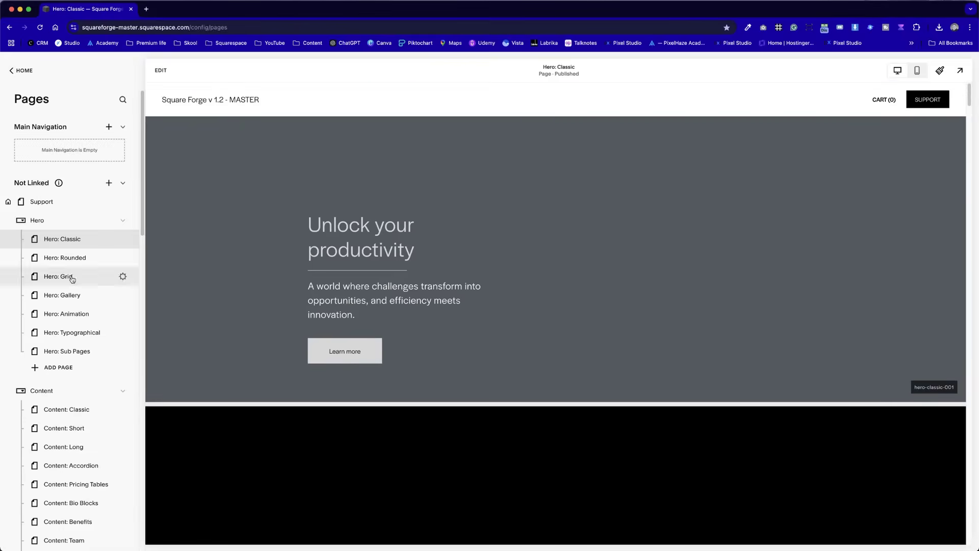
scroll(77, 419, down, 5)
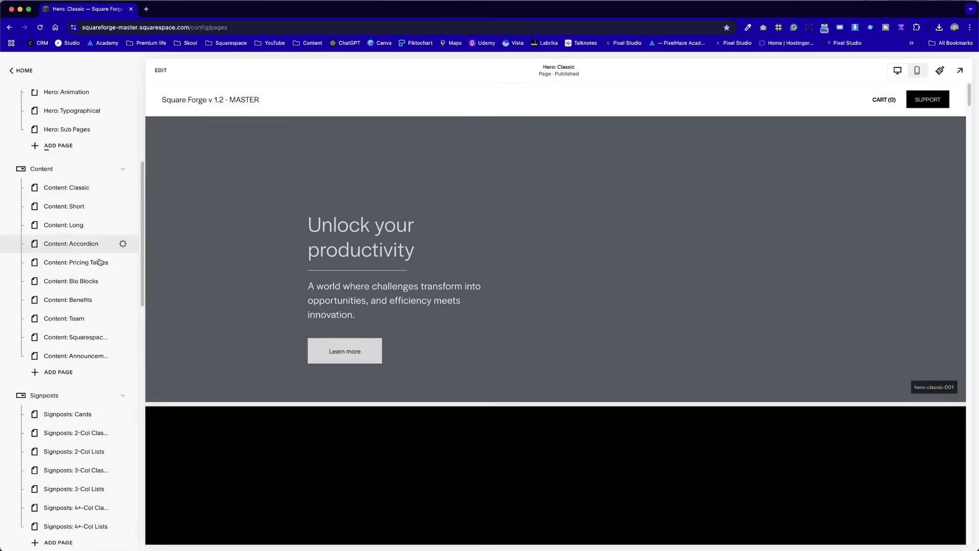
scroll(76, 265, up, 3)
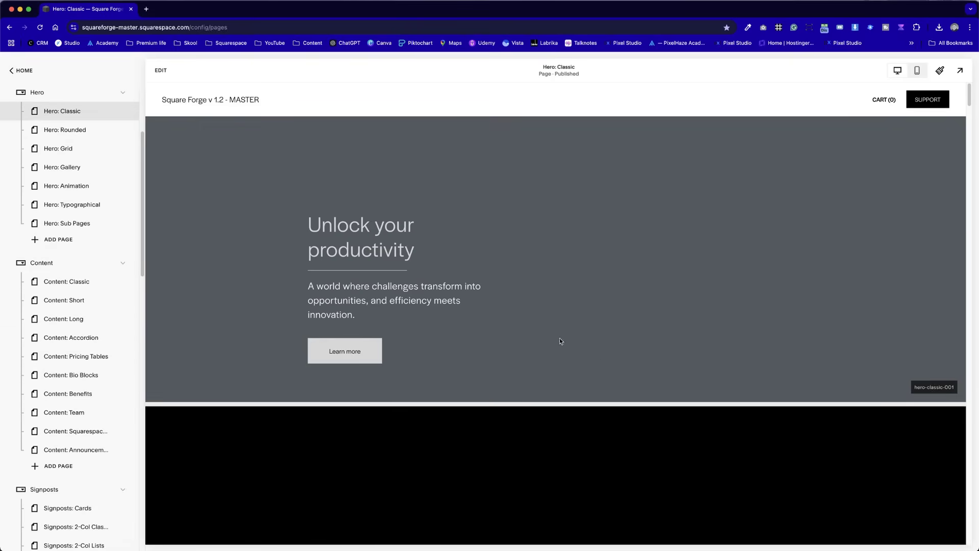
scroll(415, 337, down, 5)
scroll(759, 400, down, 15)
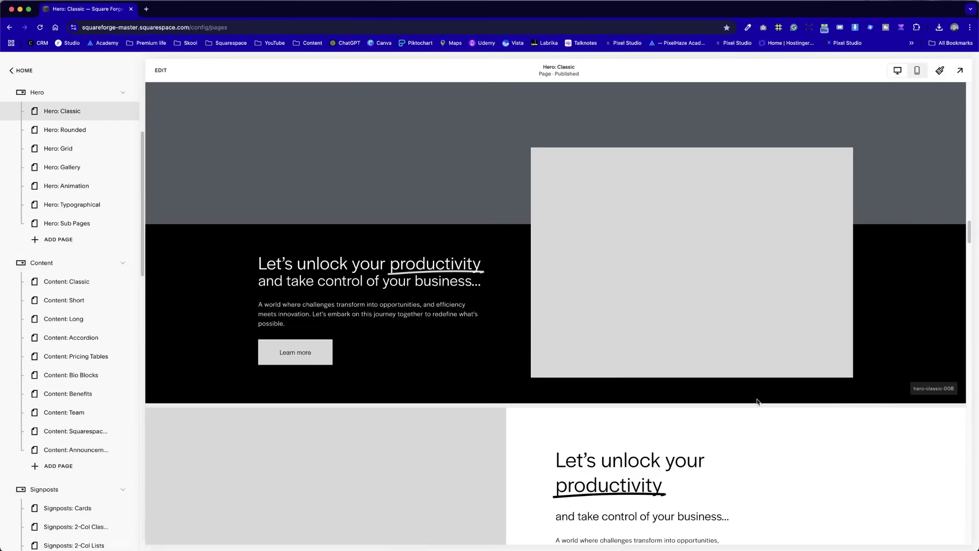
scroll(758, 401, up, 15)
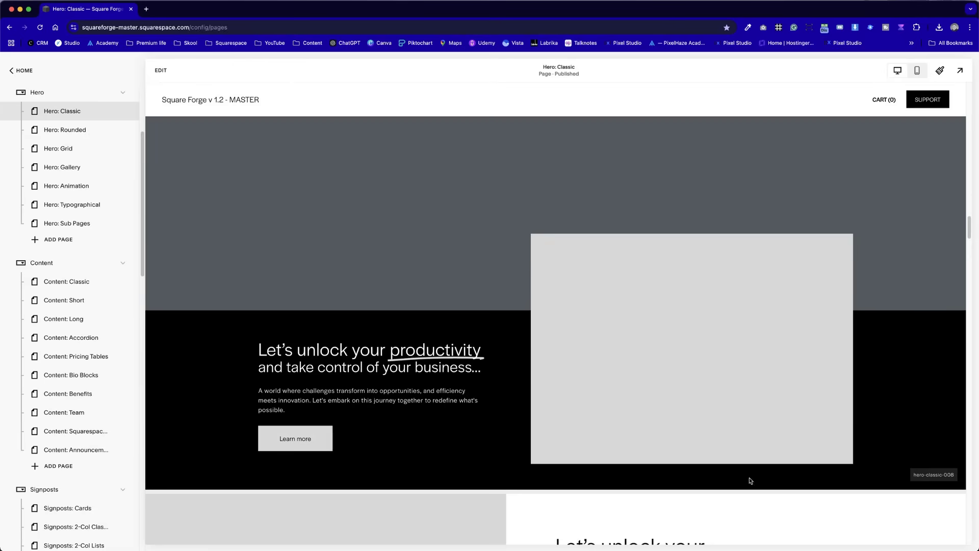
scroll(430, 233, up, 2)
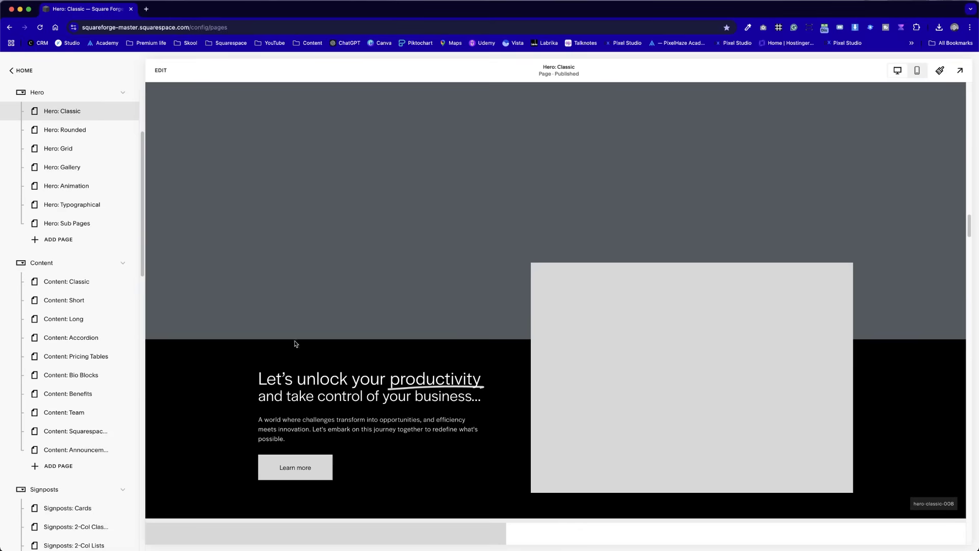
drag(252, 381, 446, 444)
click(456, 440)
scroll(486, 396, up, 5)
scroll(409, 413, down, 4)
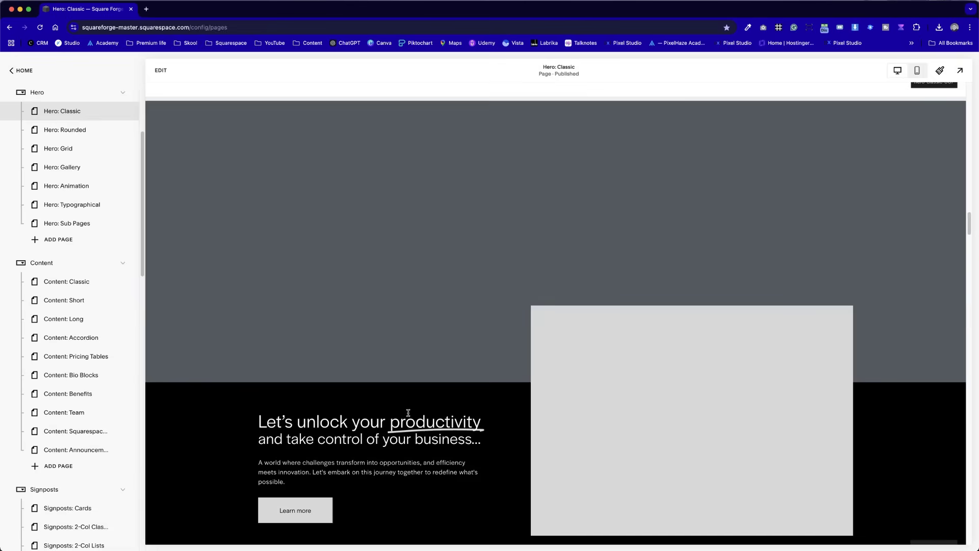
scroll(408, 412, down, 1)
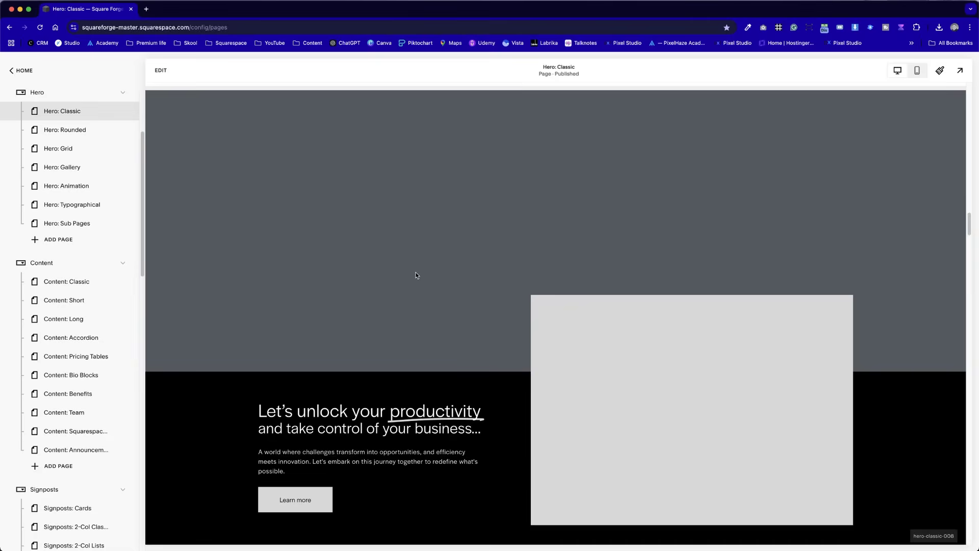
scroll(416, 276, down, 5)
scroll(558, 240, up, 4)
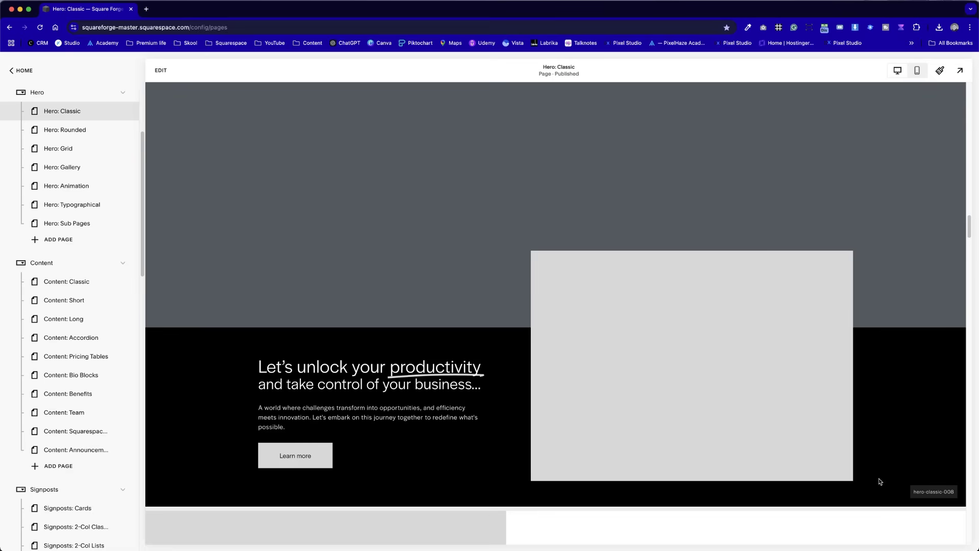
scroll(429, 374, down, 6)
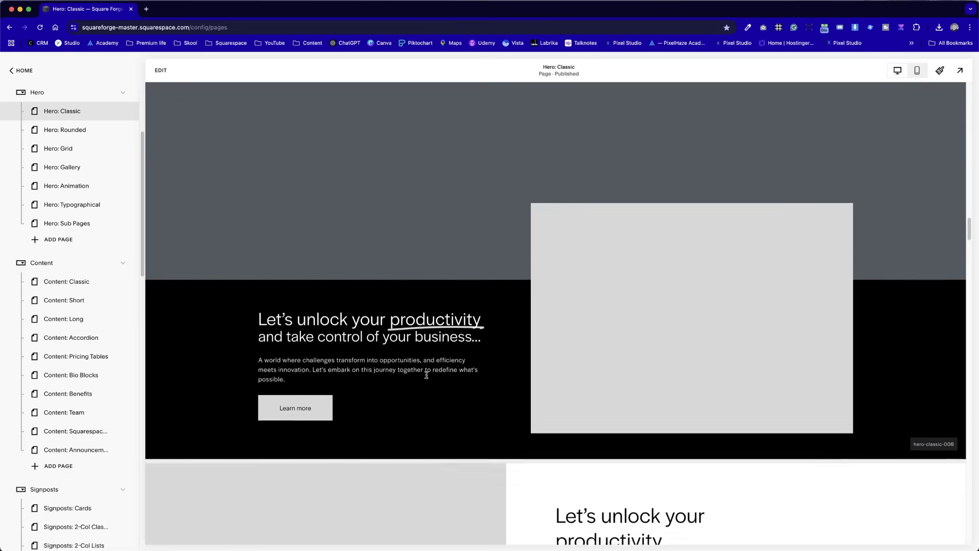
scroll(426, 375, down, 1)
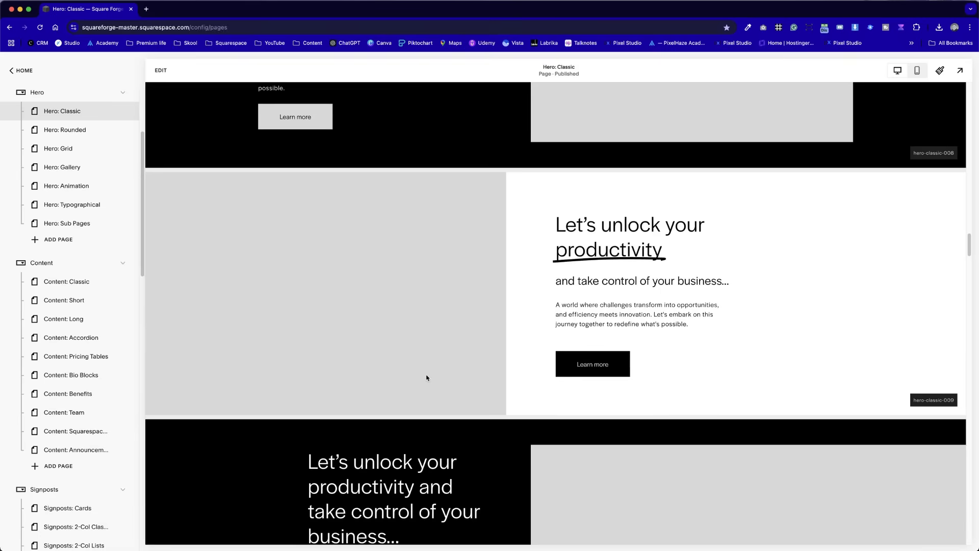
scroll(427, 378, down, 1)
scroll(428, 378, down, 1)
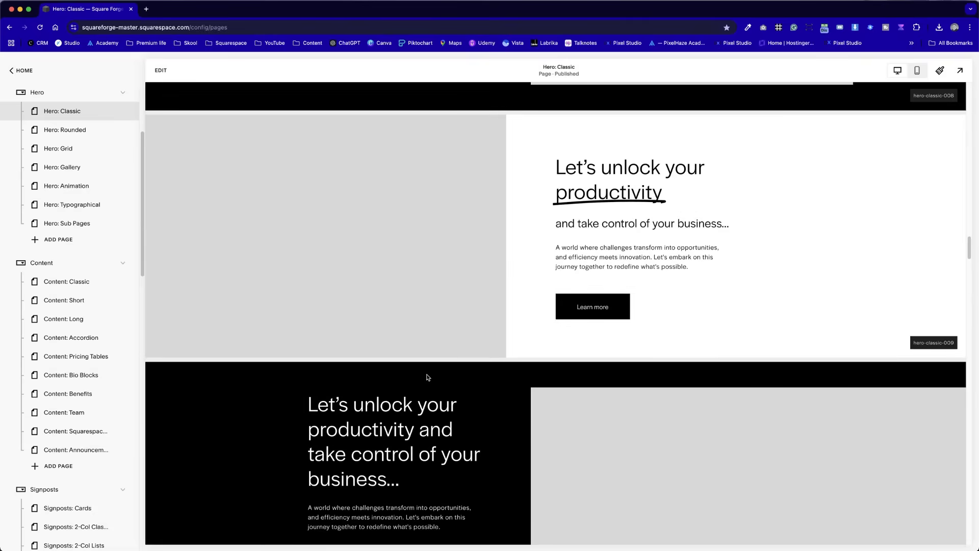
scroll(455, 291, down, 7)
scroll(473, 352, up, 10)
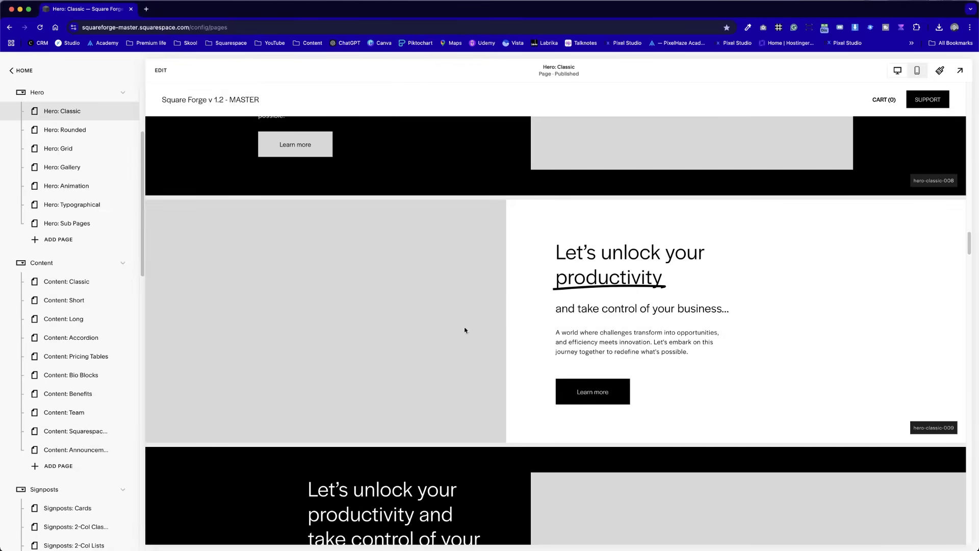
scroll(475, 462, down, 8)
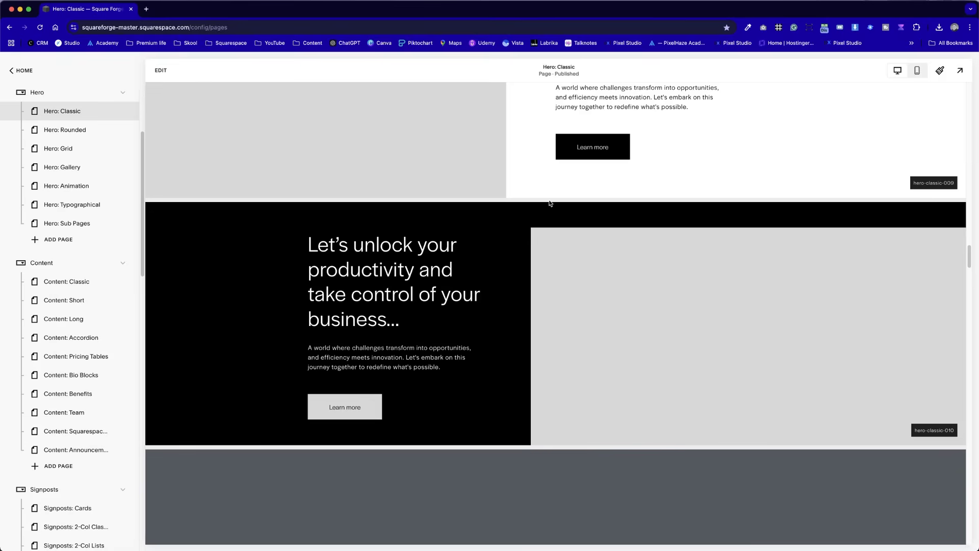
- Scroll the Hero: Classic variants, briefly selecting the headline word 'productivity' and then clearing it
scroll(516, 340, up, 3)
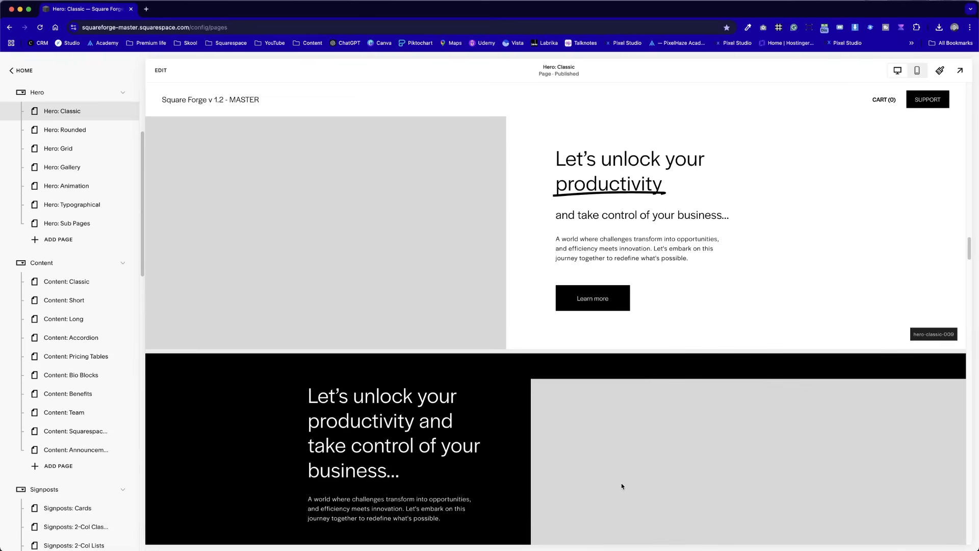
scroll(501, 407, up, 2)
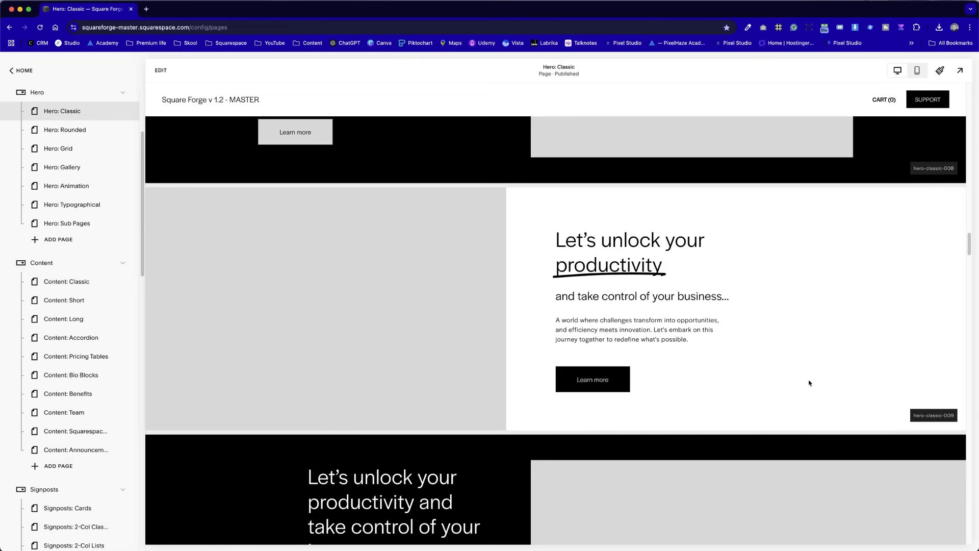
scroll(642, 356, down, 3)
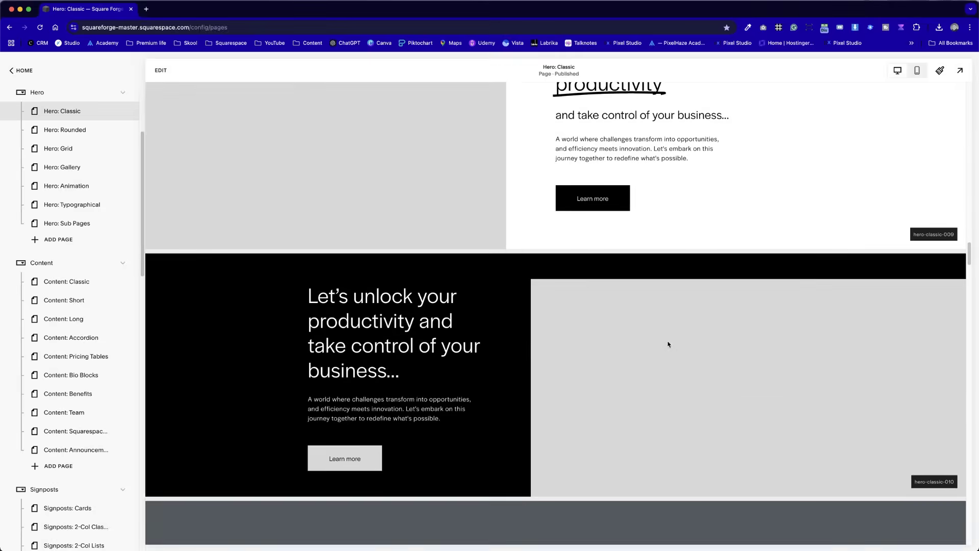
scroll(669, 345, up, 2)
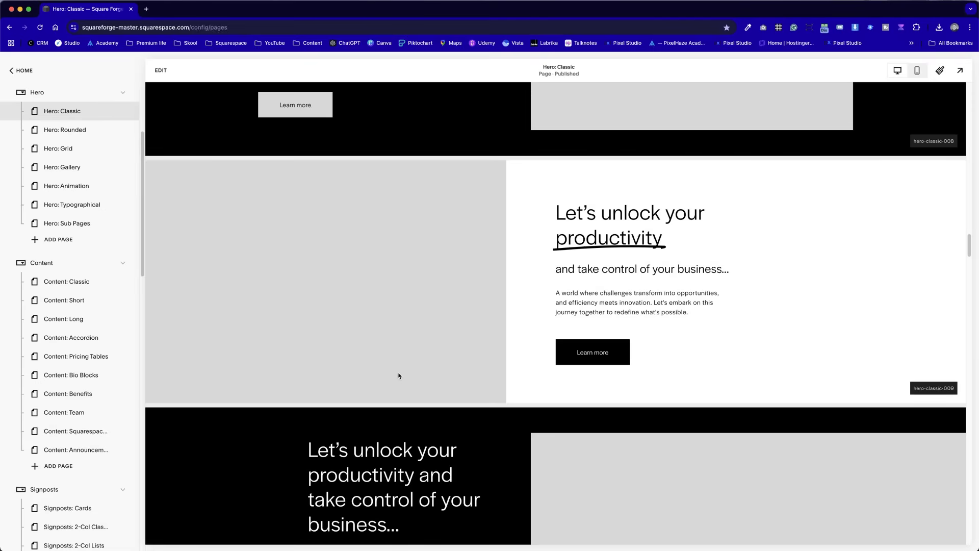
scroll(459, 407, down, 2)
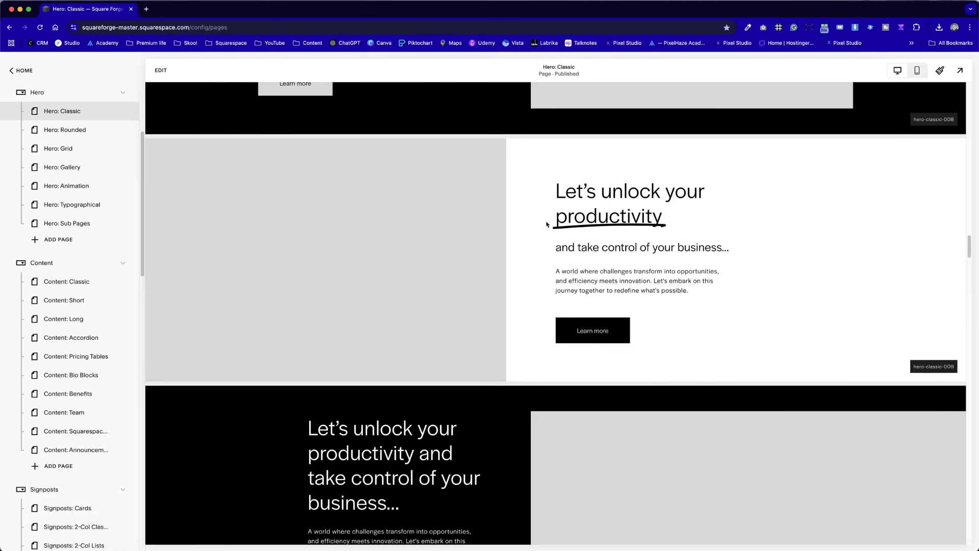
drag(553, 218, 673, 228)
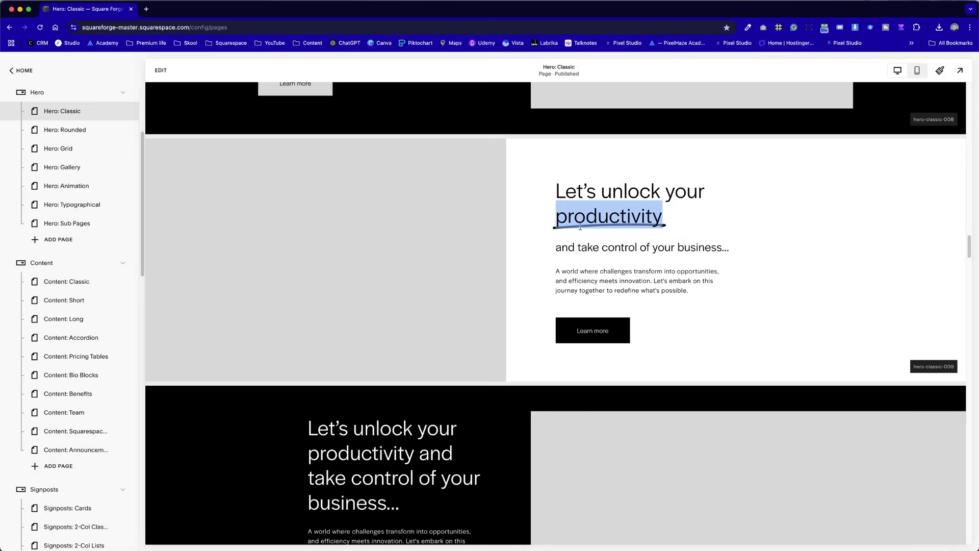
click(515, 326)
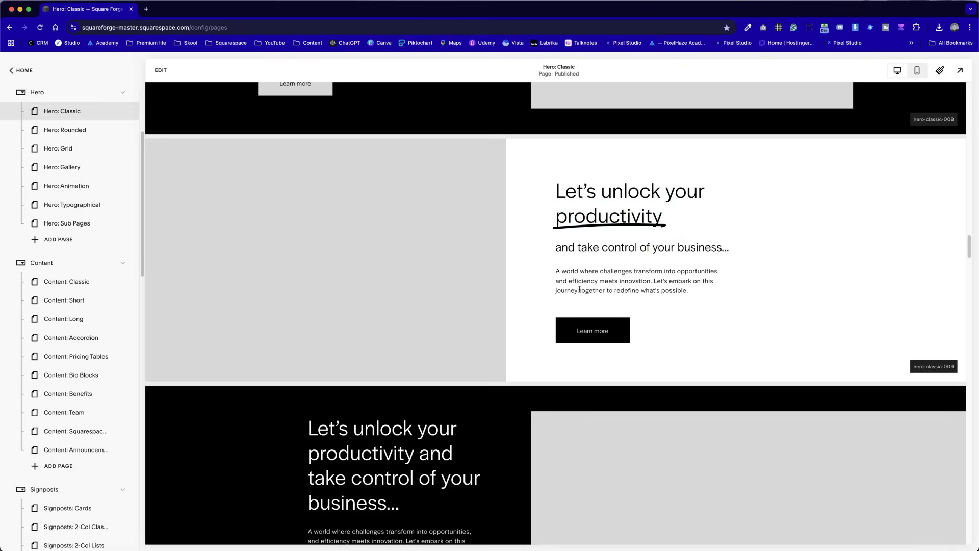
- Scroll down through further Hero: Classic variants to hero-classic-022, 'Unlock Your Productivity'
scroll(582, 346, down, 10)
scroll(643, 389, up, 2)
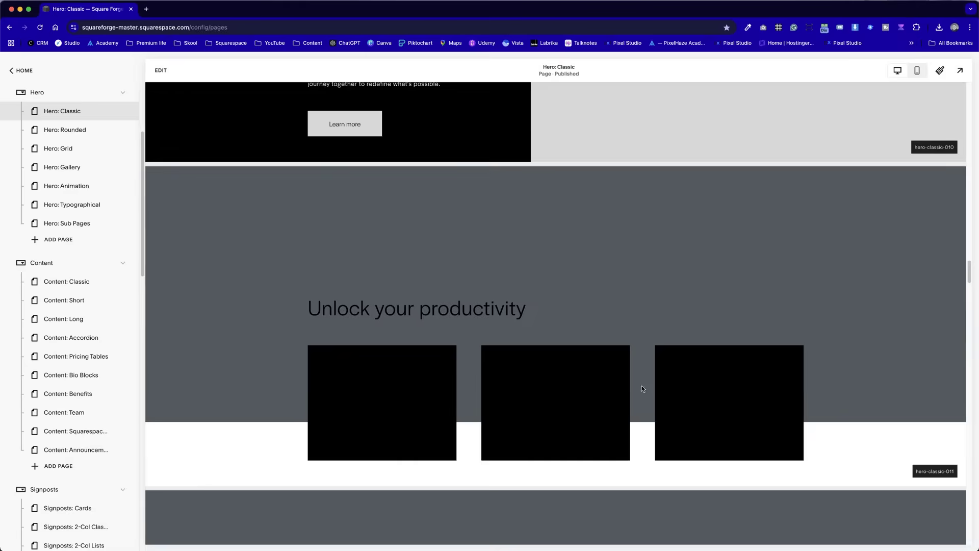
scroll(510, 337, up, 1)
scroll(556, 336, up, 7)
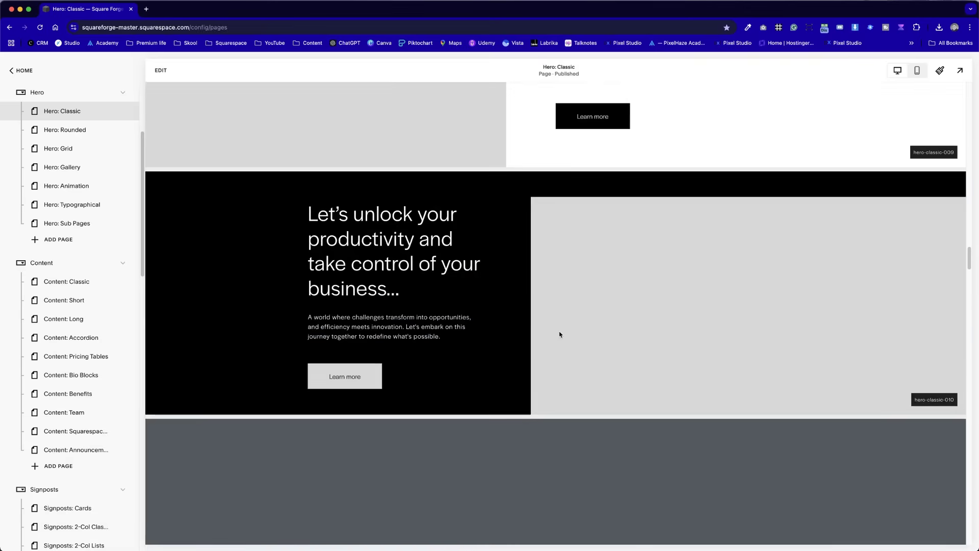
scroll(560, 333, up, 3)
scroll(561, 334, down, 13)
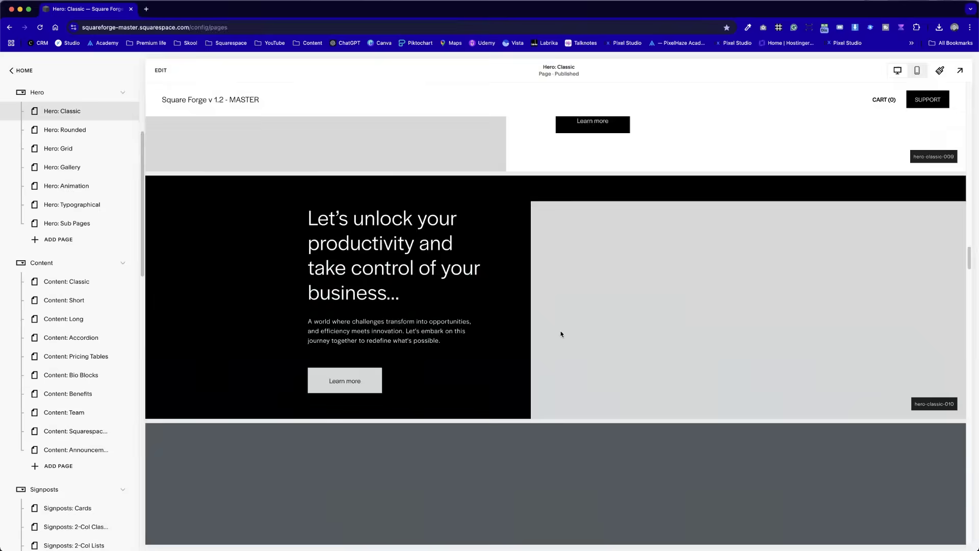
scroll(561, 334, down, 12)
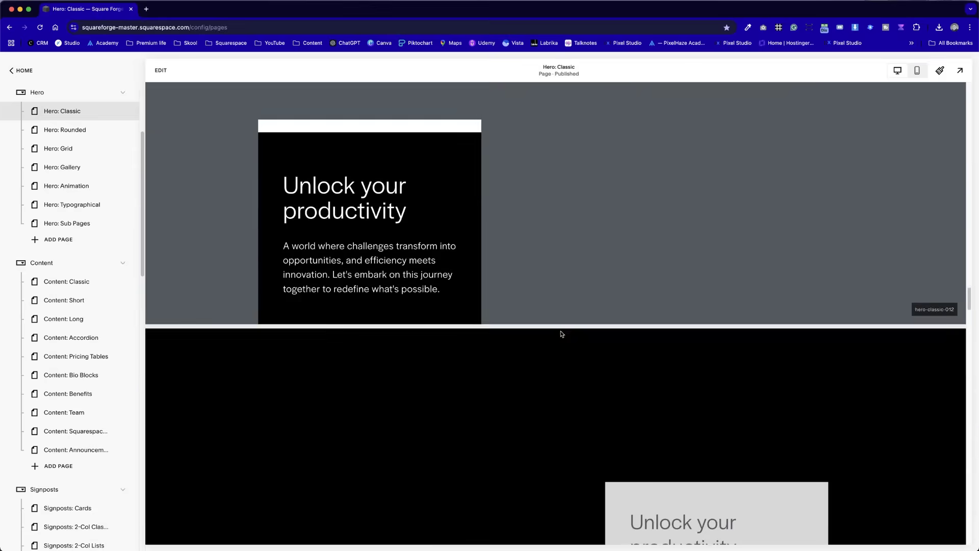
scroll(561, 334, down, 13)
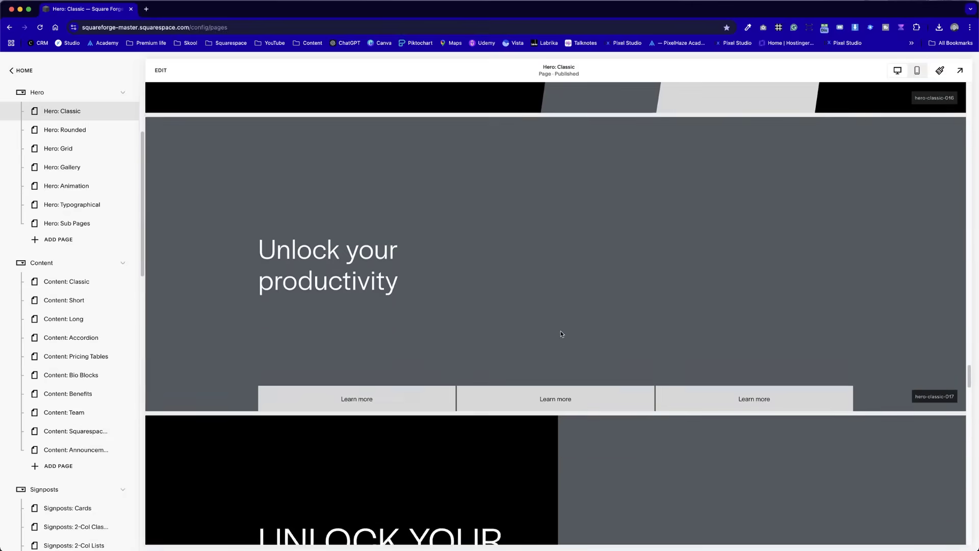
scroll(562, 334, down, 12)
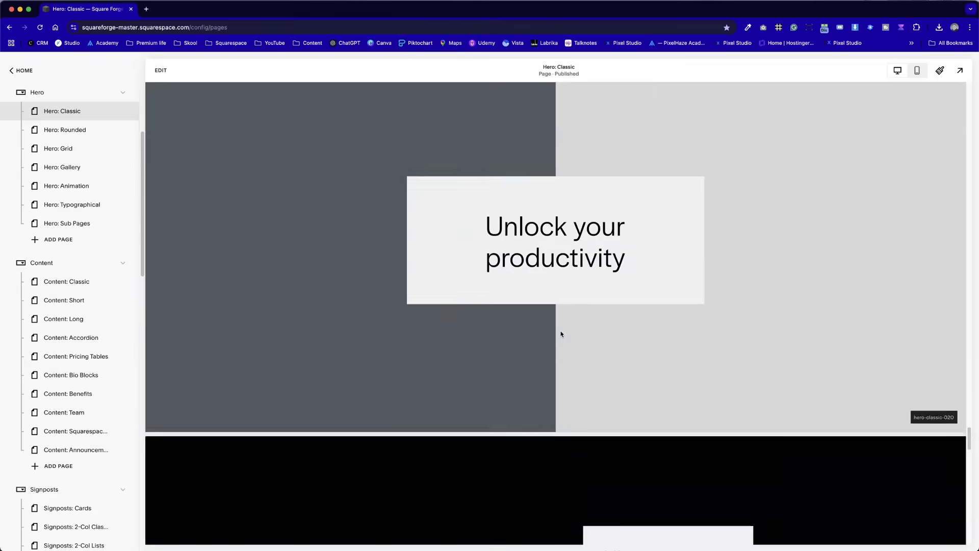
scroll(561, 334, down, 4)
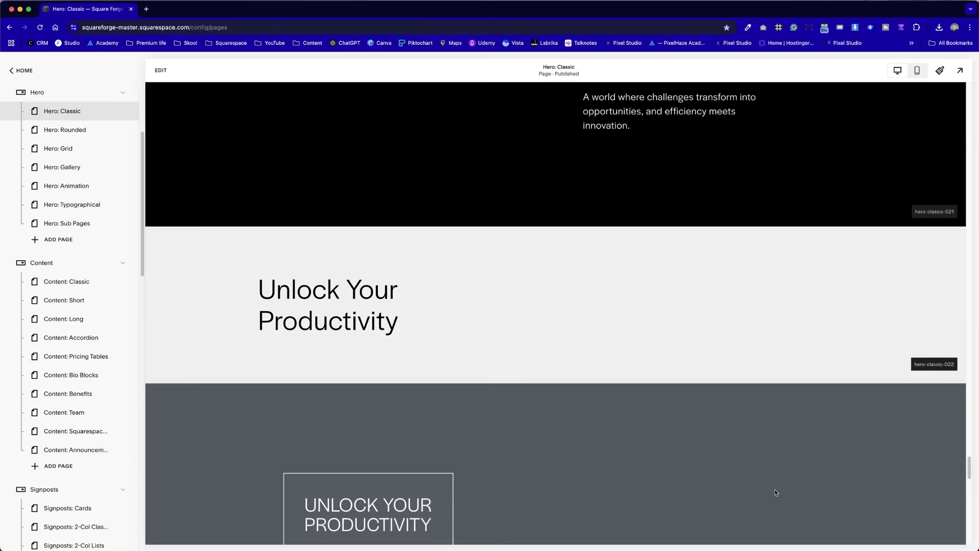
- Enter edit mode on Hero: Classic and select hero-classic-023's UNLOCK YOUR PRODUCTIVITY heading block
double_click(300, 265)
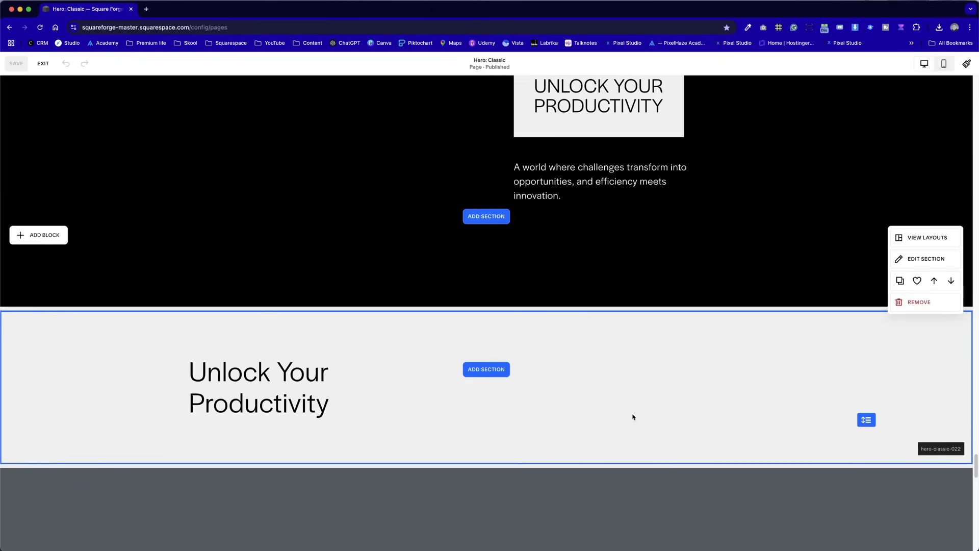
scroll(633, 415, down, 6)
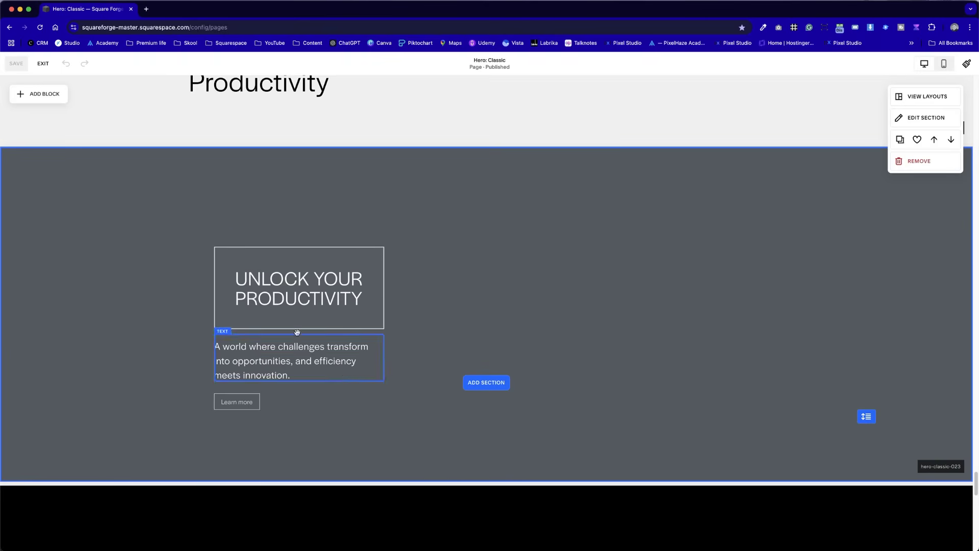
click(343, 296)
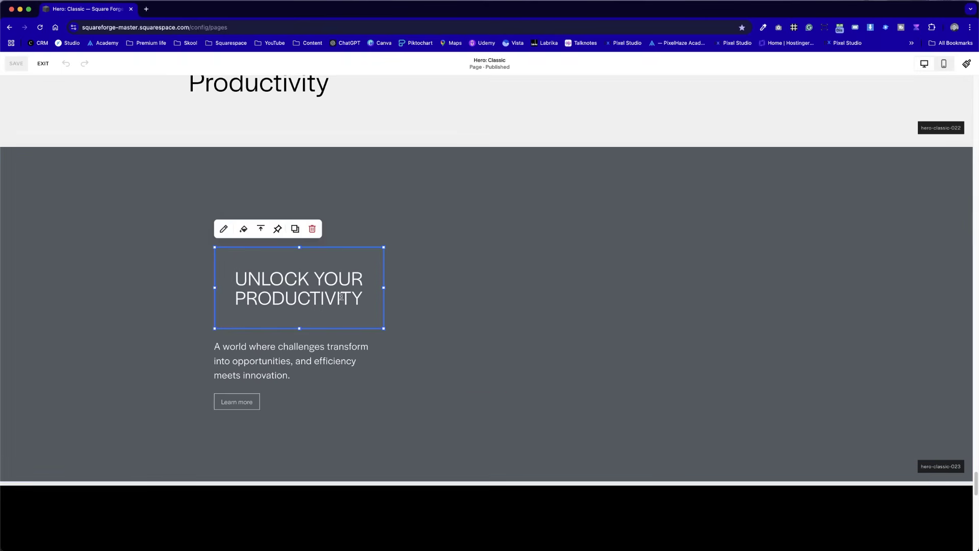
click(342, 297)
click(502, 303)
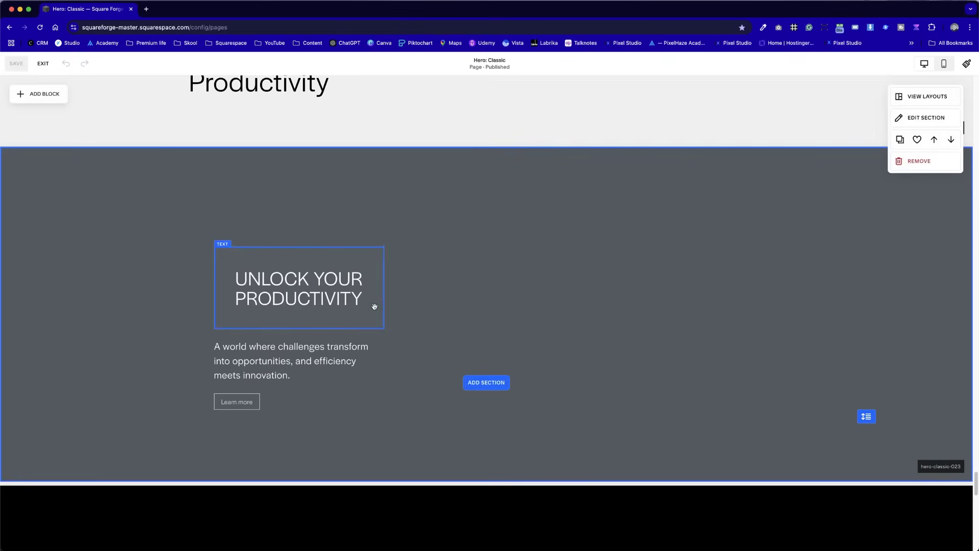
click(375, 307)
- Set the UNLOCK YOUR PRODUCTIVITY box's background Corner Radius to 50, then deselect it
click(244, 229)
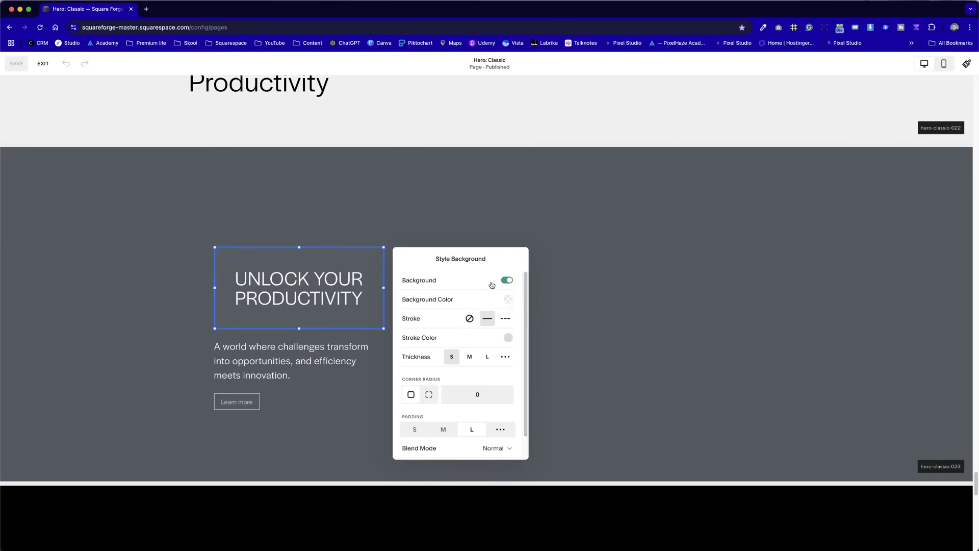
scroll(491, 429, down, 2)
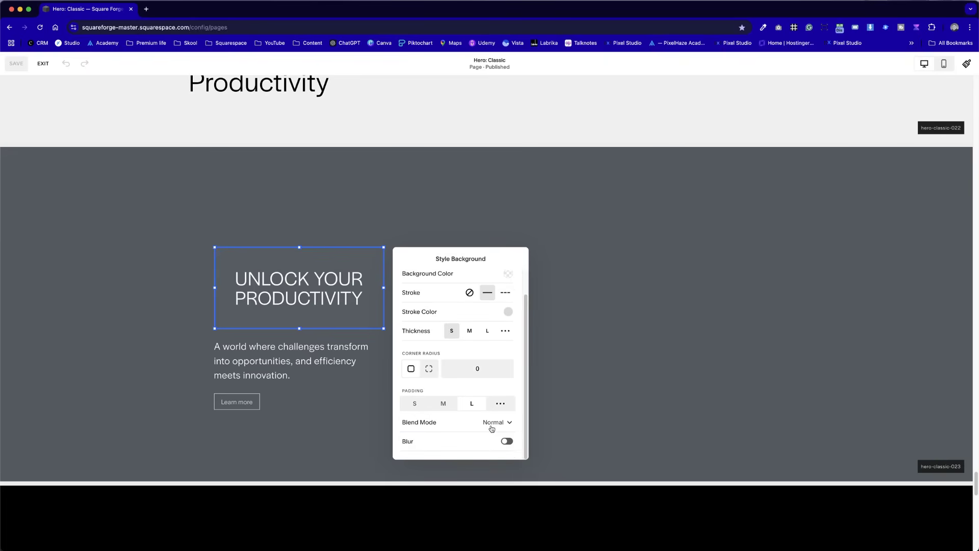
scroll(467, 364, up, 2)
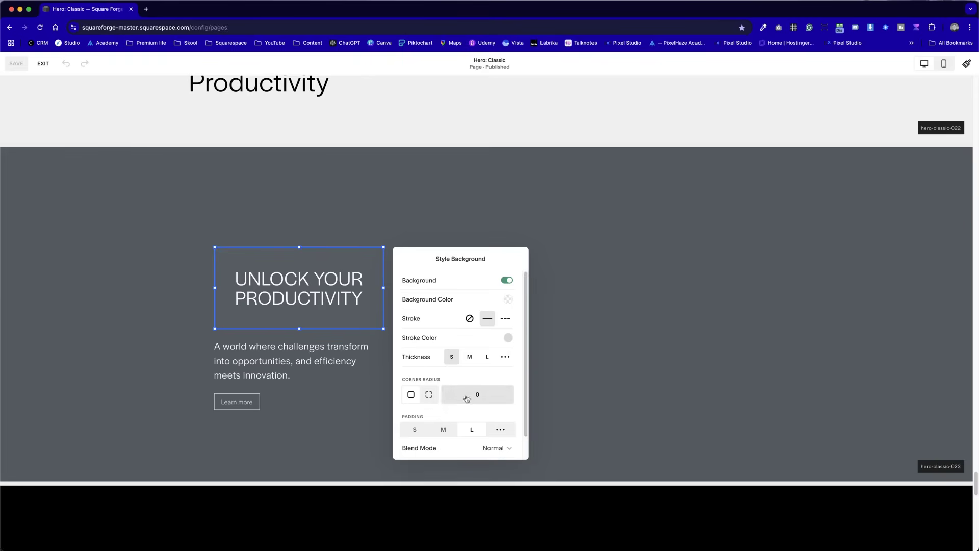
scroll(475, 392, down, 2)
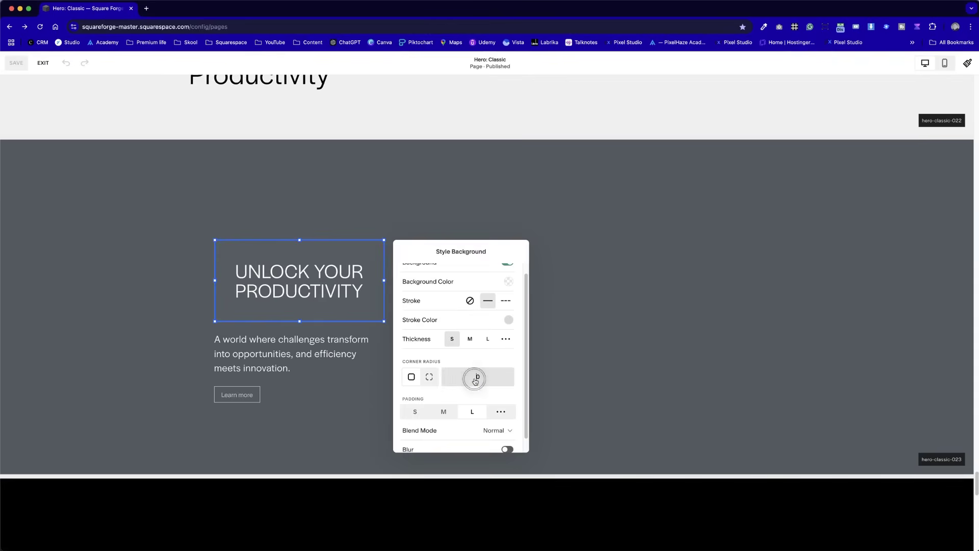
text(2)
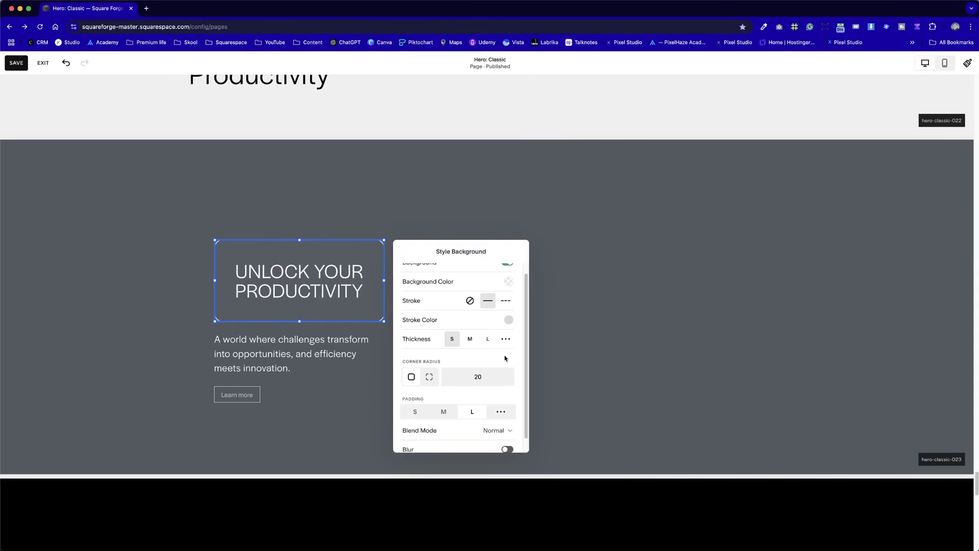
key(BackSpace)
text(5)
click(582, 273)
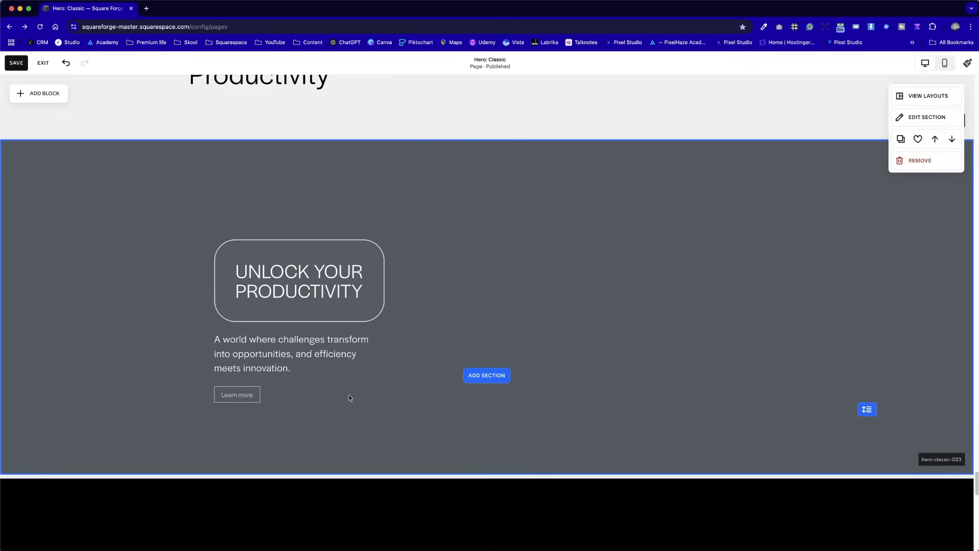
click(241, 398)
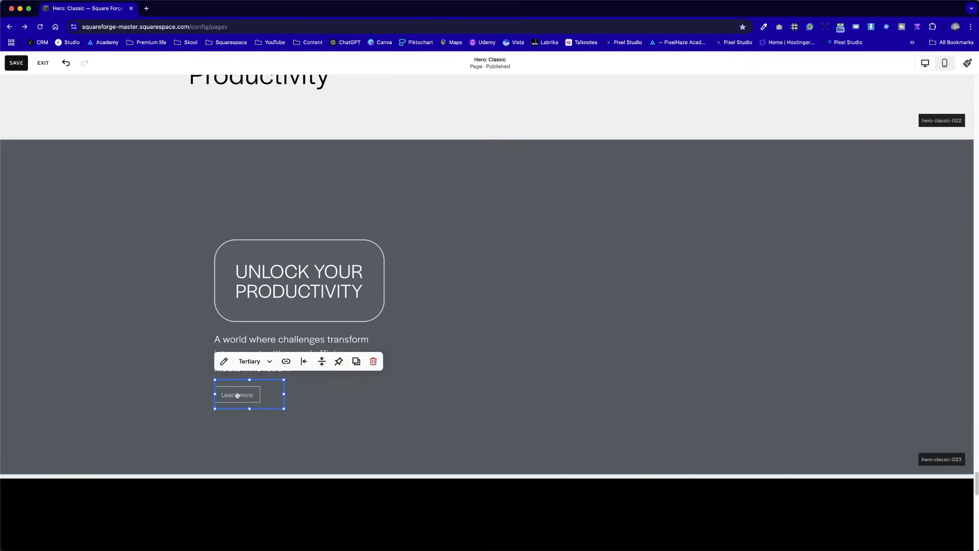
click(224, 361)
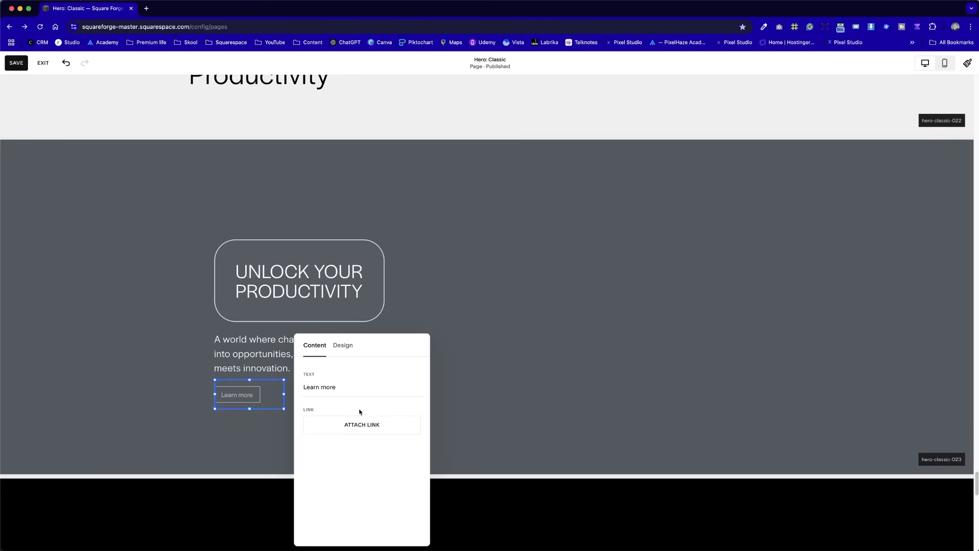
click(345, 346)
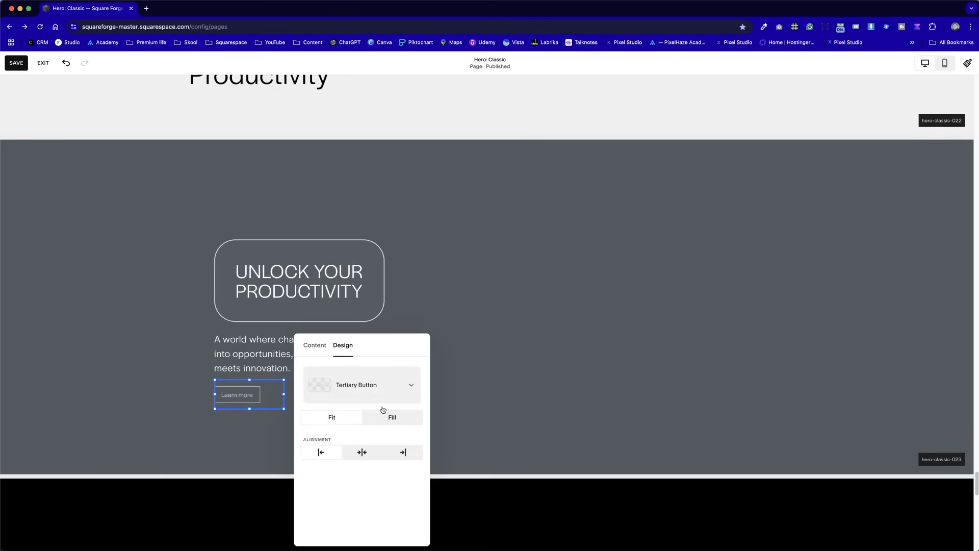
click(382, 384)
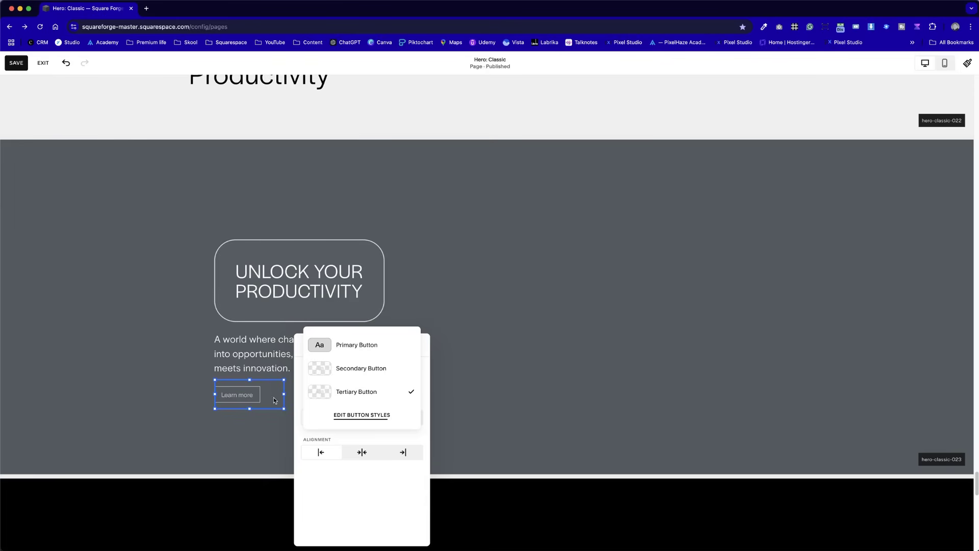
click(191, 377)
click(190, 377)
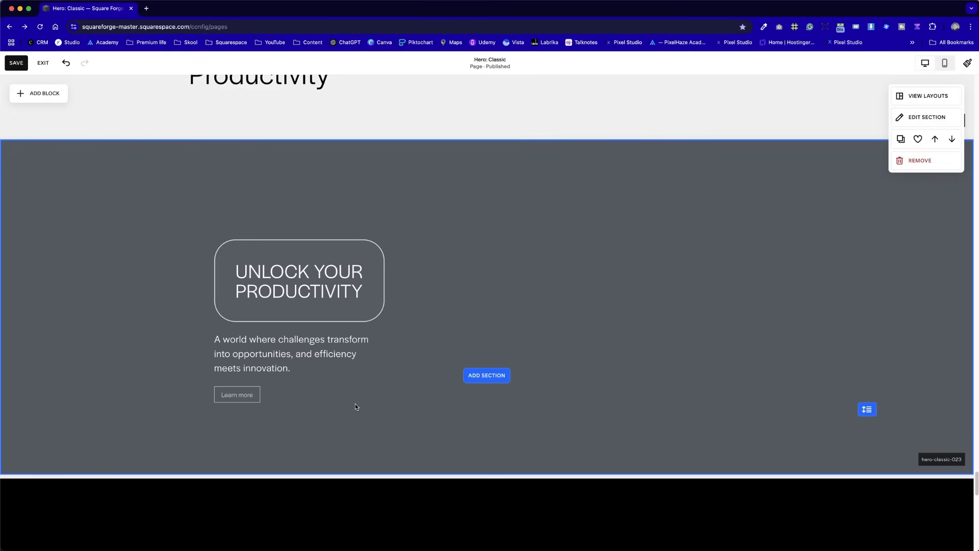
- Undo the corner radius with Cmd+Z, then scroll on to hero-classic-025
scroll(354, 407, up, 2)
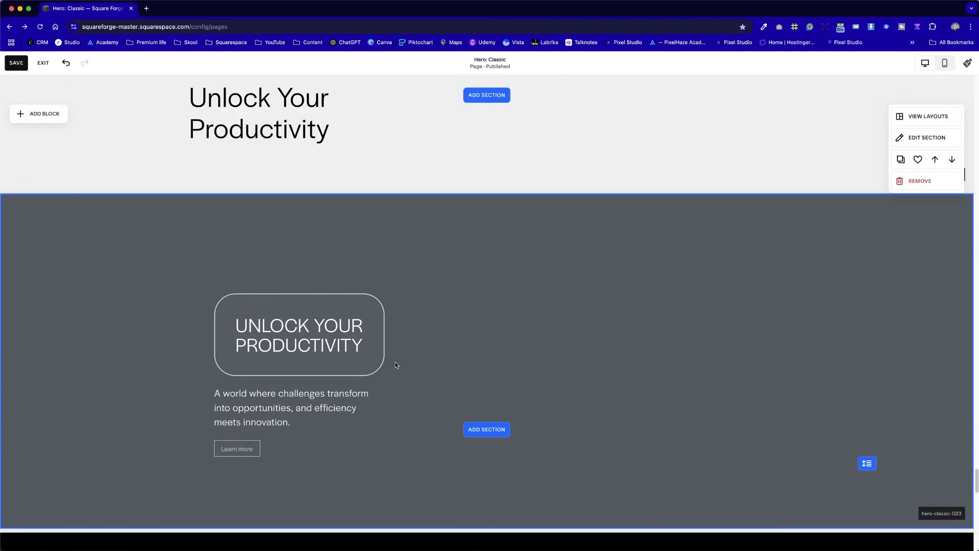
key(super+z)
key(super+z)
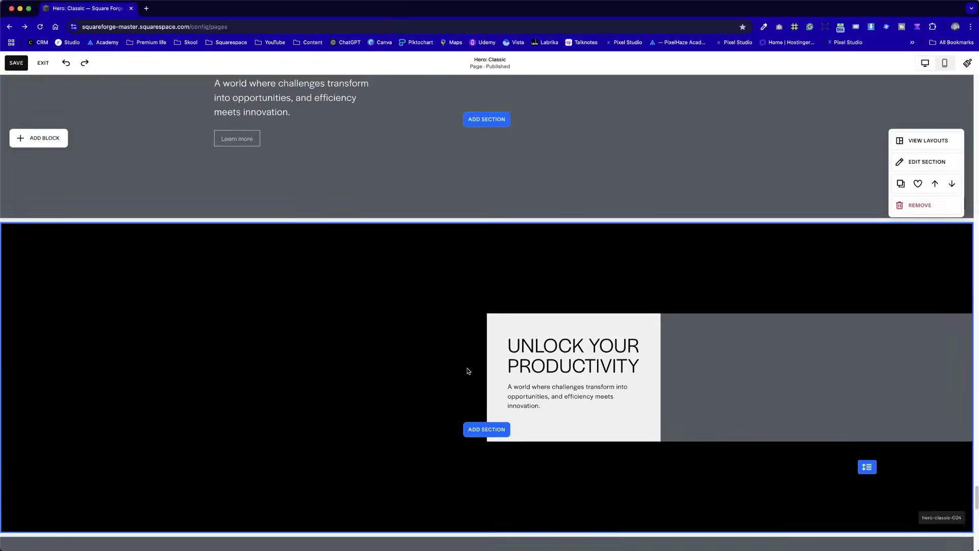
scroll(468, 371, down, 3)
scroll(468, 371, down, 10)
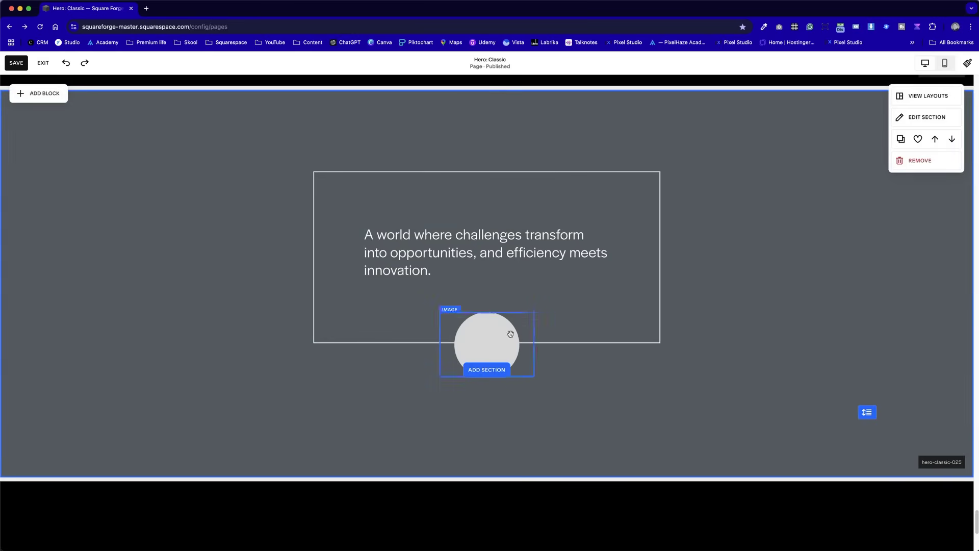
scroll(505, 181, up, 1)
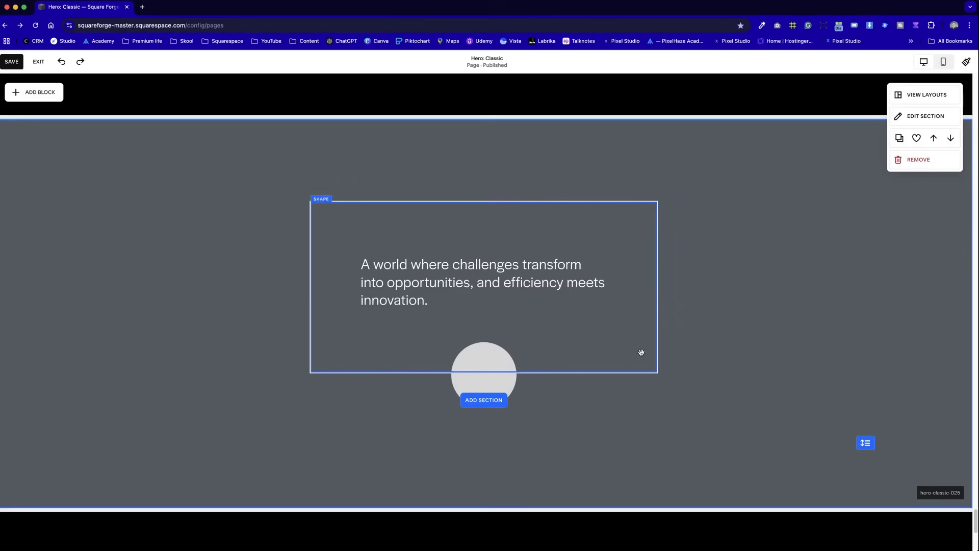
scroll(642, 352, up, 2)
scroll(644, 357, up, 8)
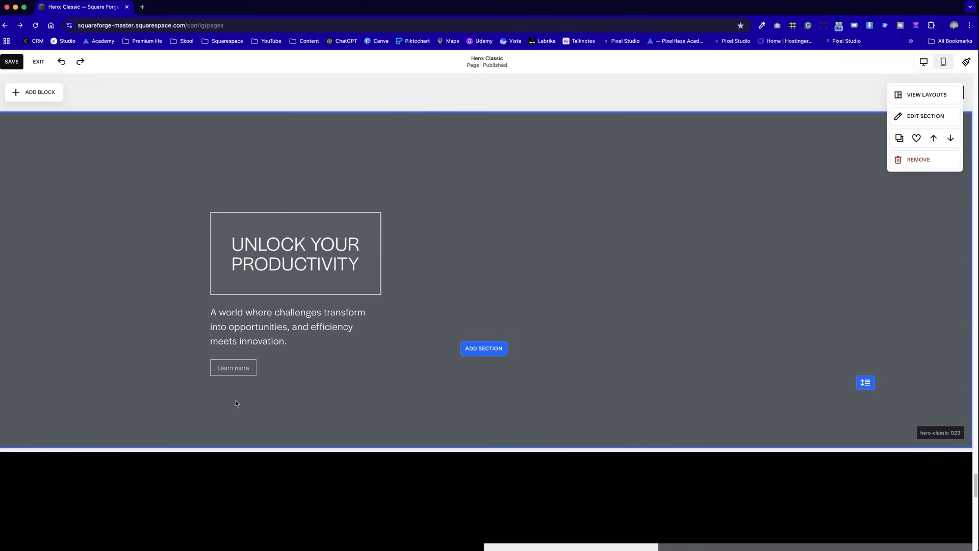
scroll(236, 400, down, 10)
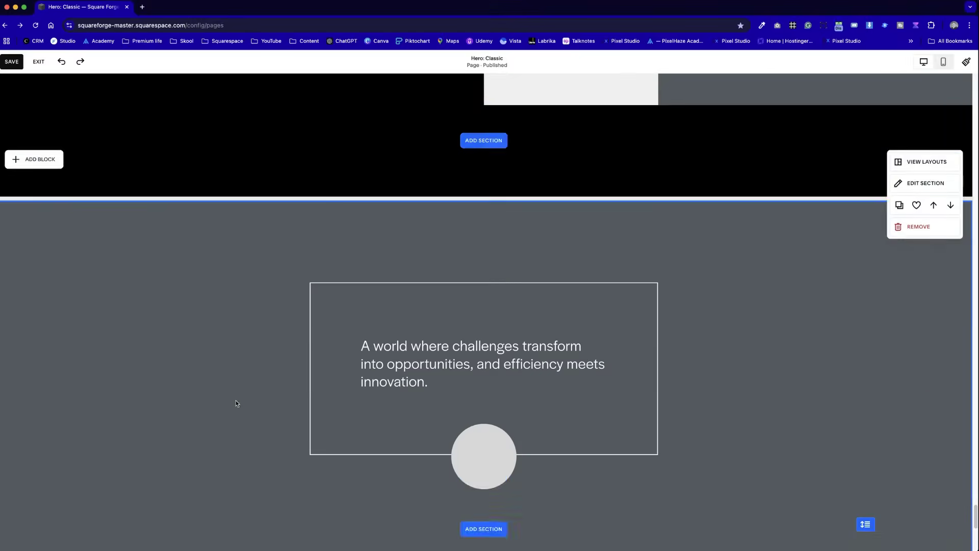
click(38, 61)
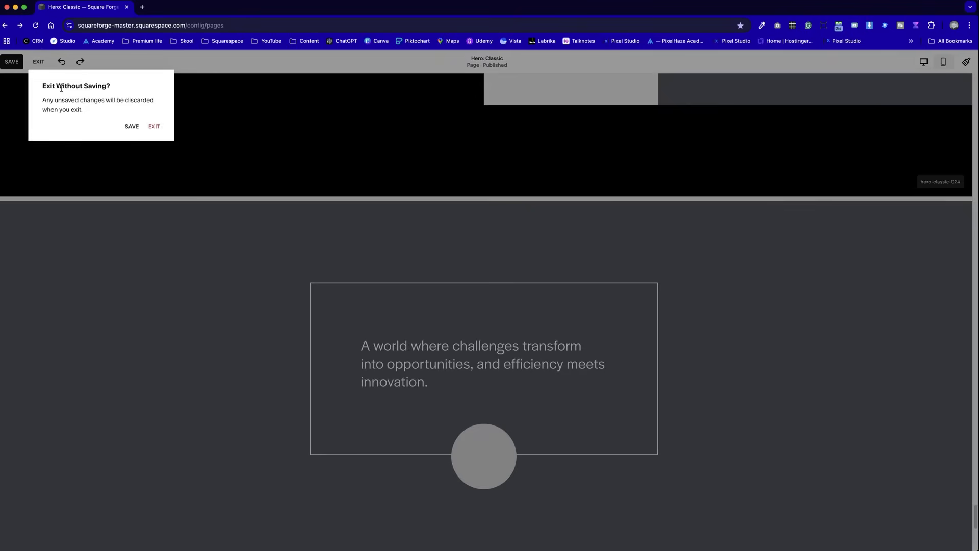
click(155, 128)
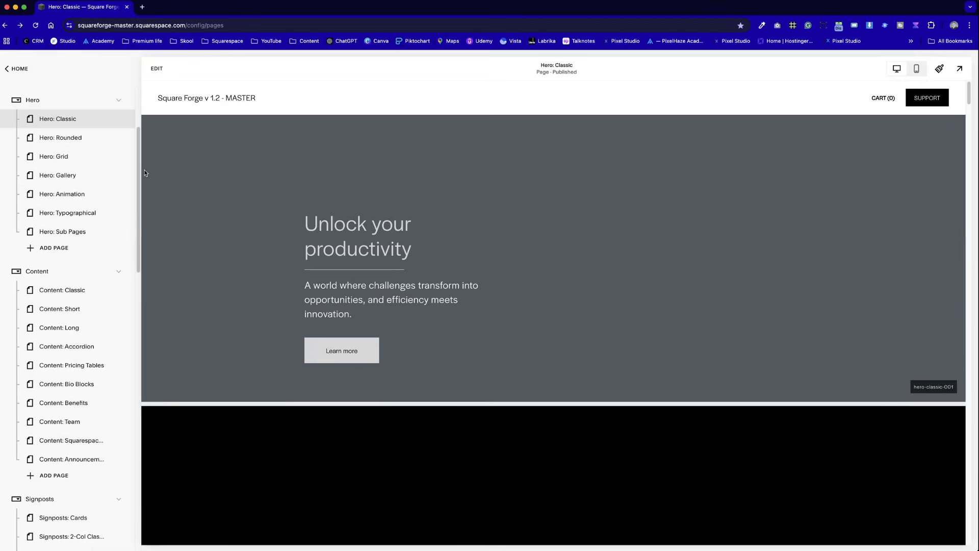
click(78, 231)
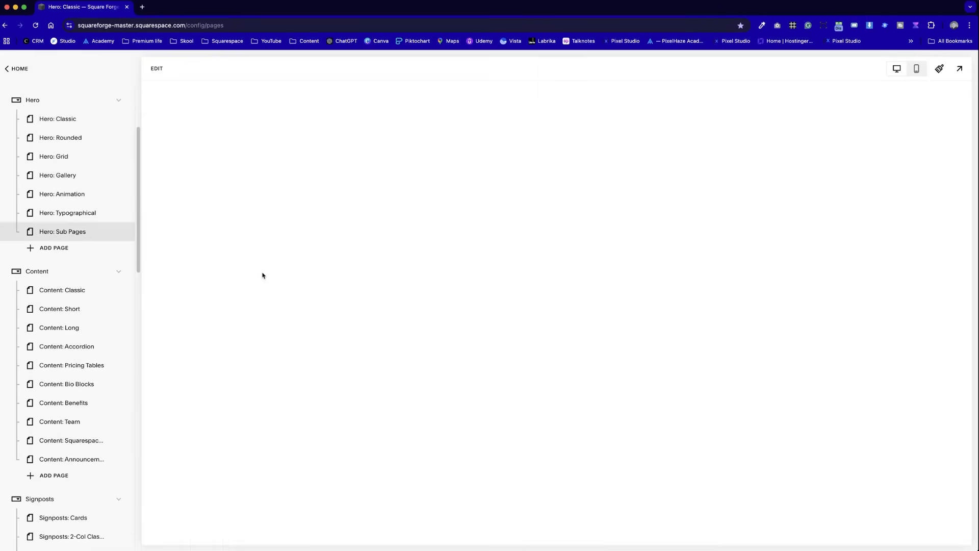
scroll(285, 309, down, 8)
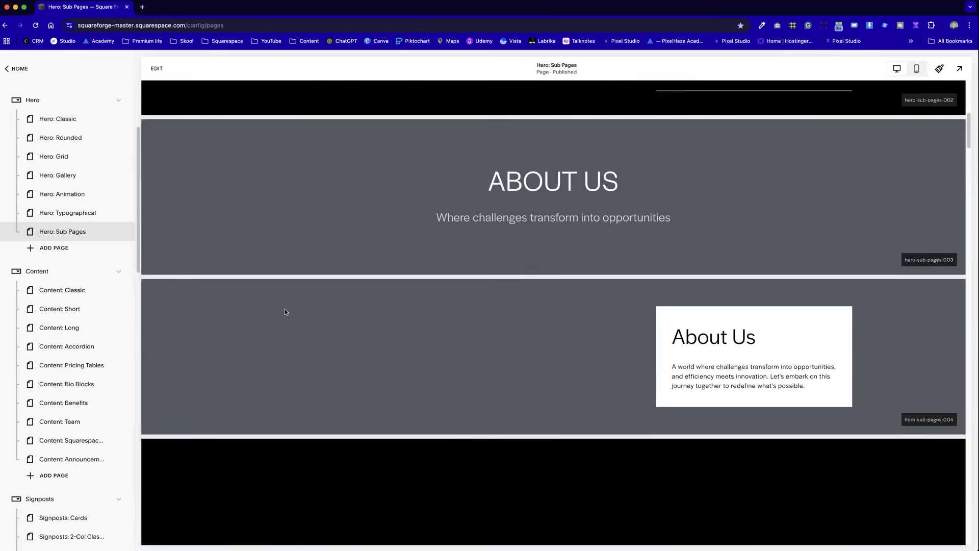
scroll(285, 312, down, 15)
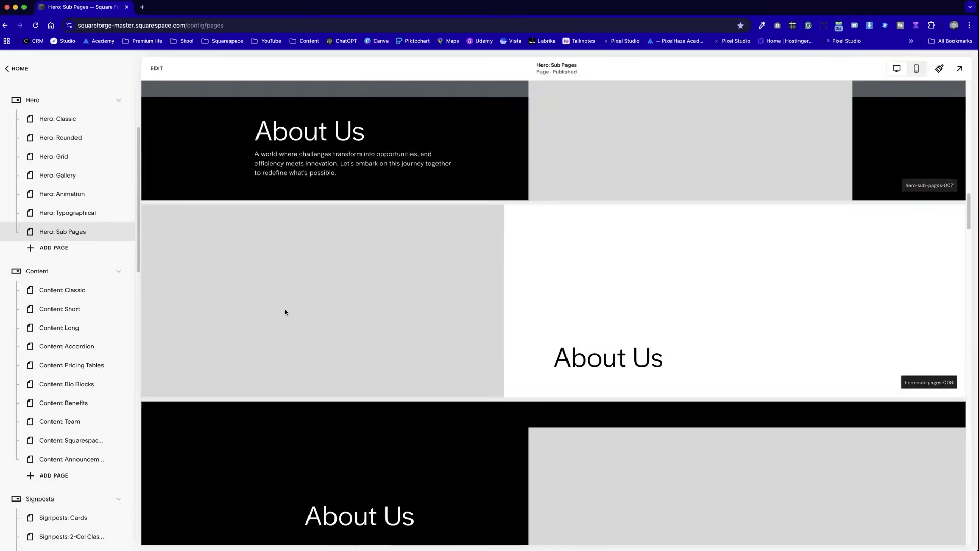
scroll(286, 311, down, 6)
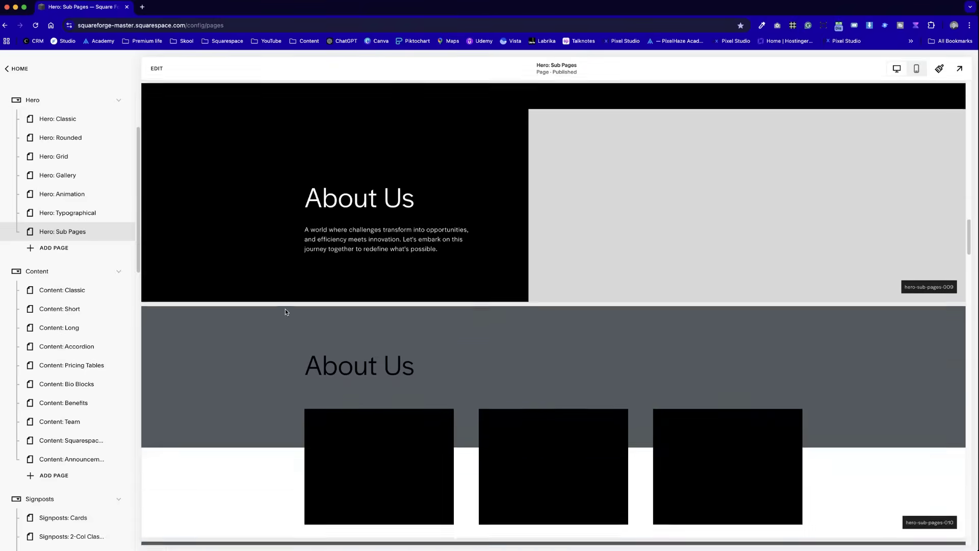
scroll(286, 312, down, 15)
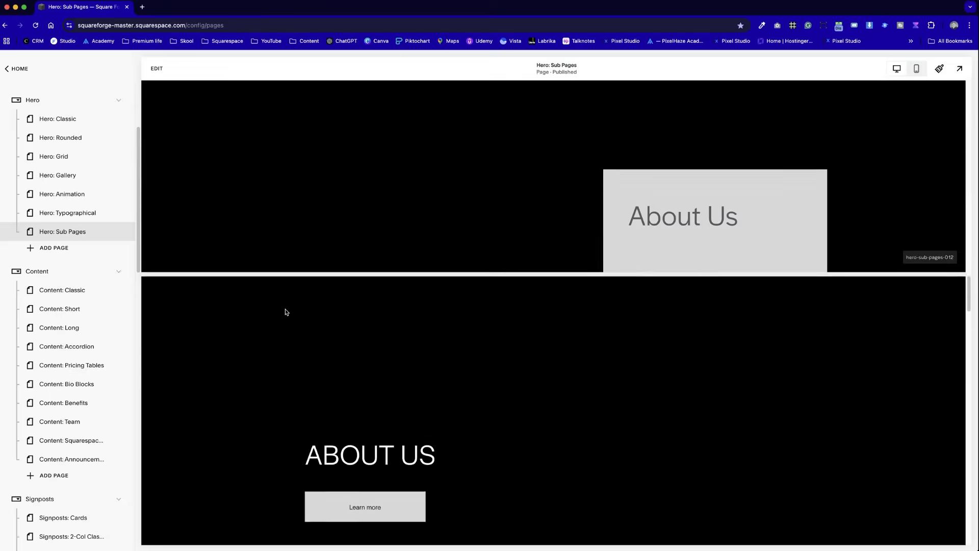
scroll(286, 311, down, 15)
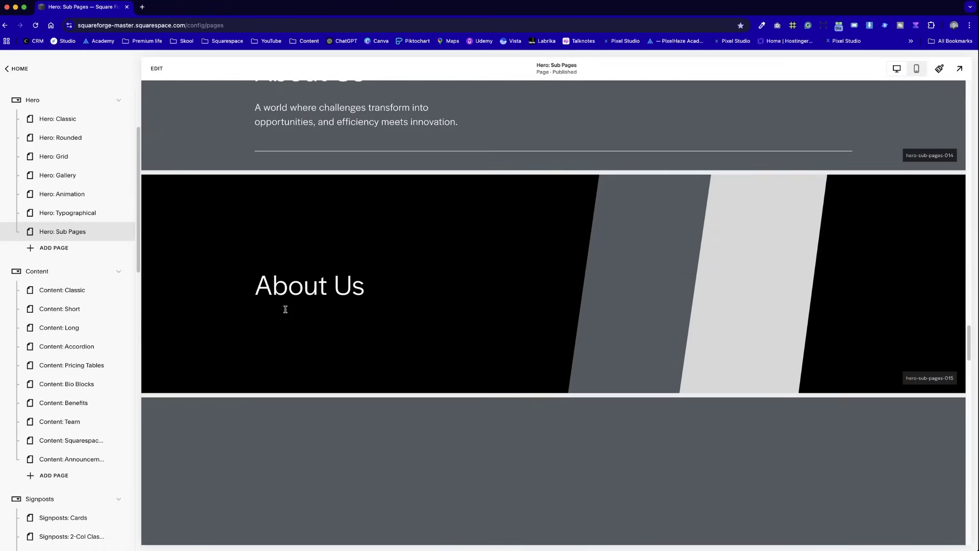
scroll(285, 310, down, 15)
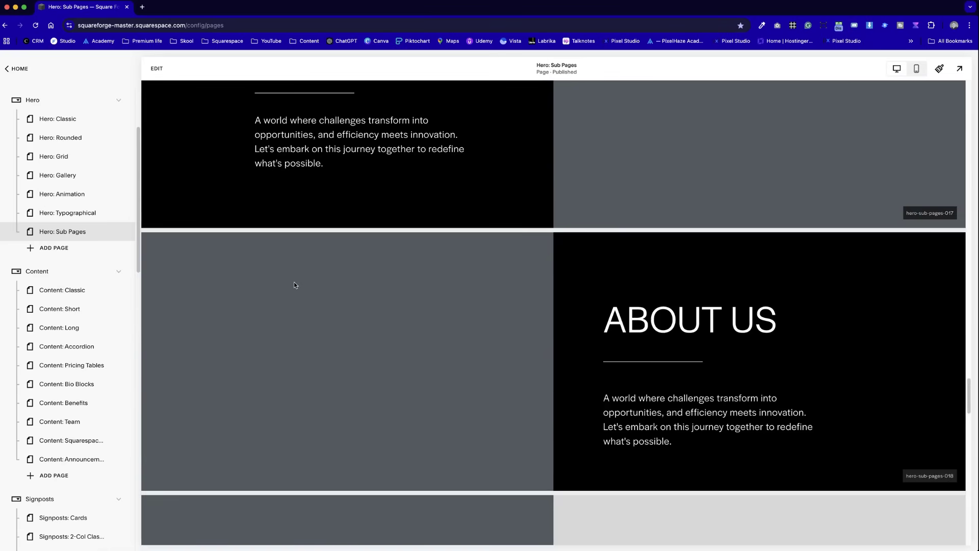
- Load Content: Short, enter edit mode briefly, then exit back to the preview
click(80, 314)
scroll(431, 360, down, 10)
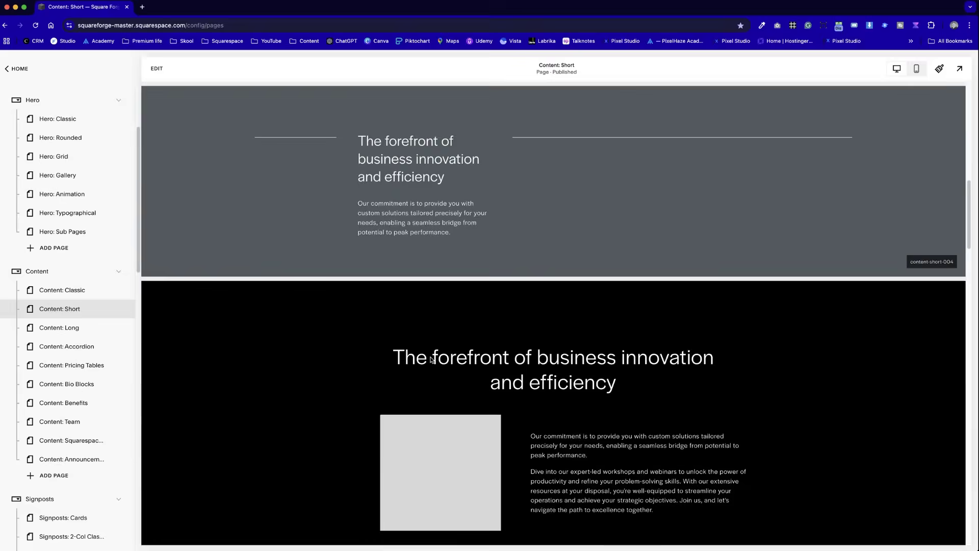
scroll(437, 288, up, 2)
double_click(222, 220)
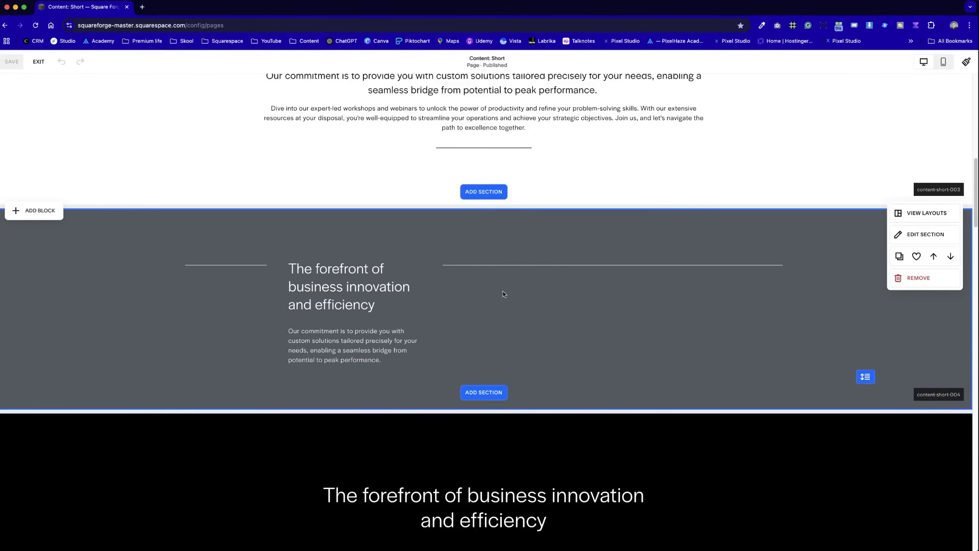
click(46, 64)
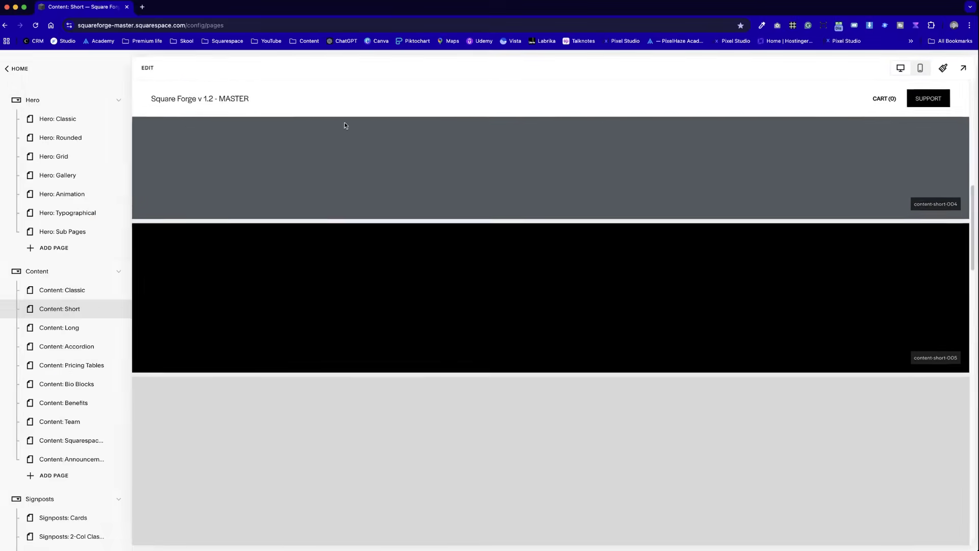
- Scroll through the forefront-of-business-innovation sections and banner variants like 'Boost Your Business'
scroll(476, 285, down, 15)
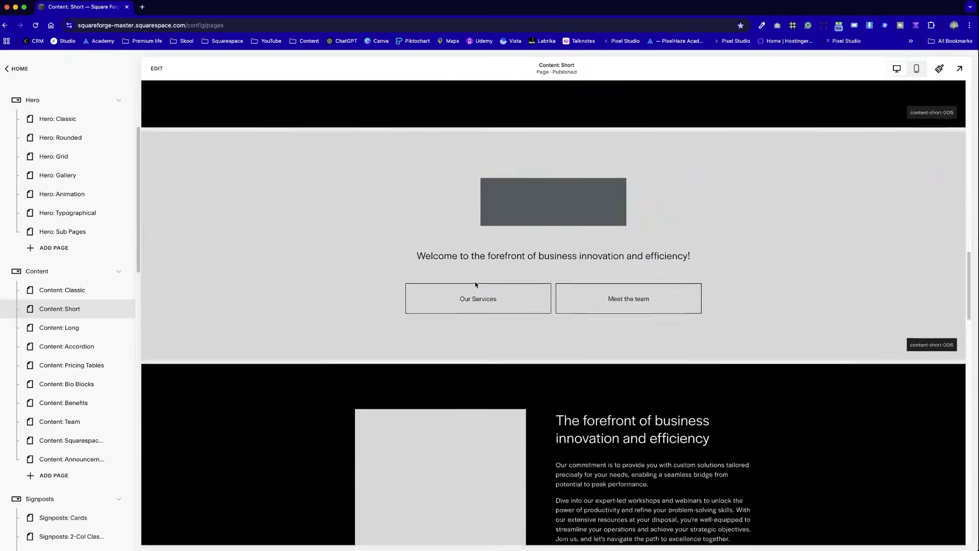
scroll(475, 285, up, 3)
scroll(476, 284, up, 4)
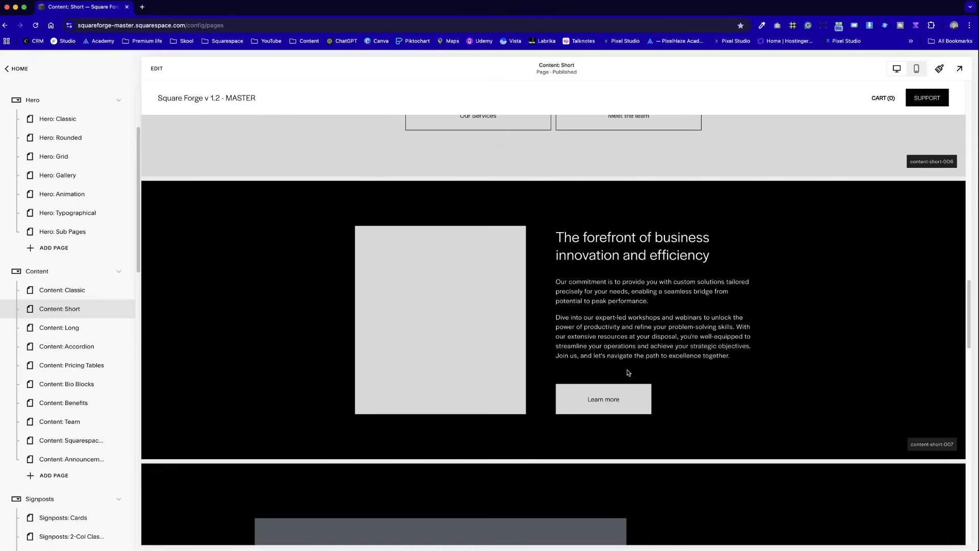
scroll(656, 353, down, 8)
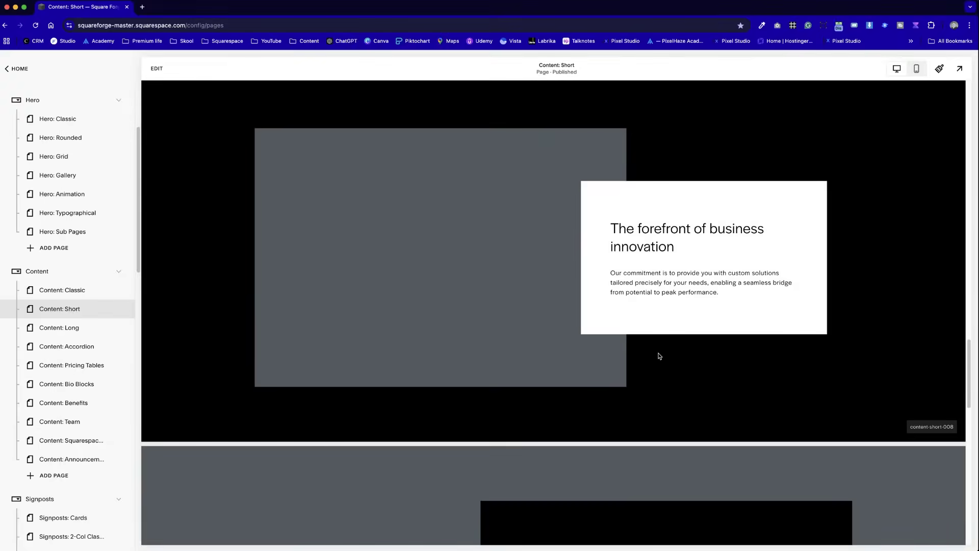
scroll(658, 355, down, 1)
scroll(659, 356, down, 5)
scroll(660, 355, up, 8)
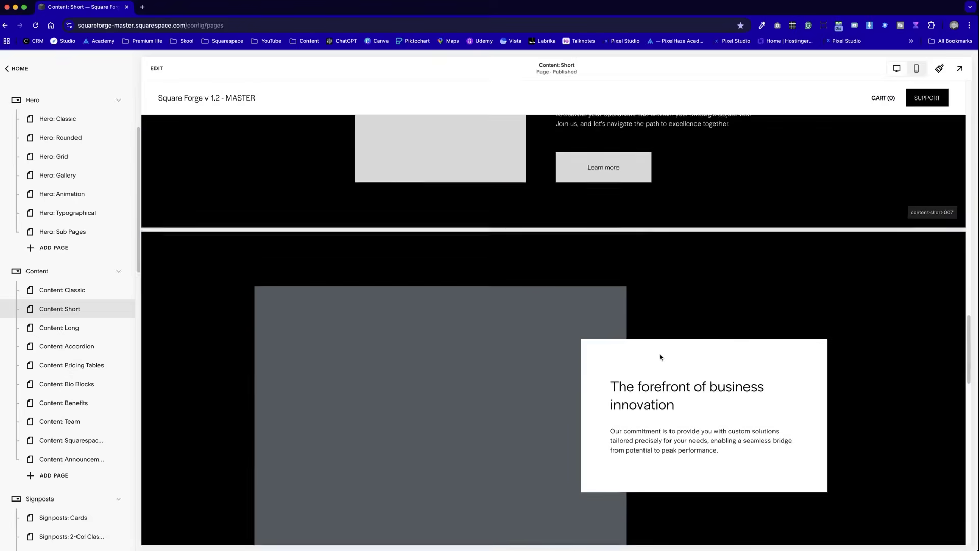
scroll(660, 355, down, 1)
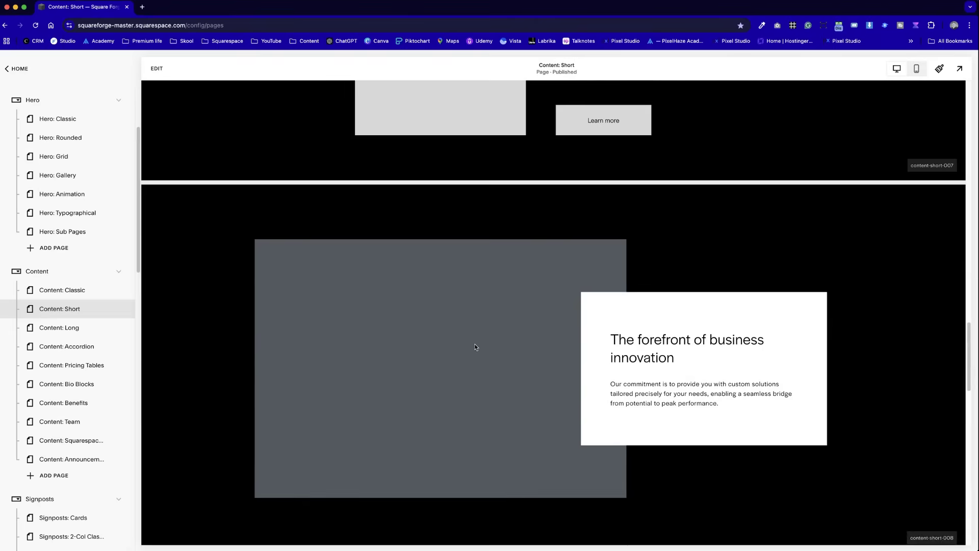
scroll(473, 338, down, 15)
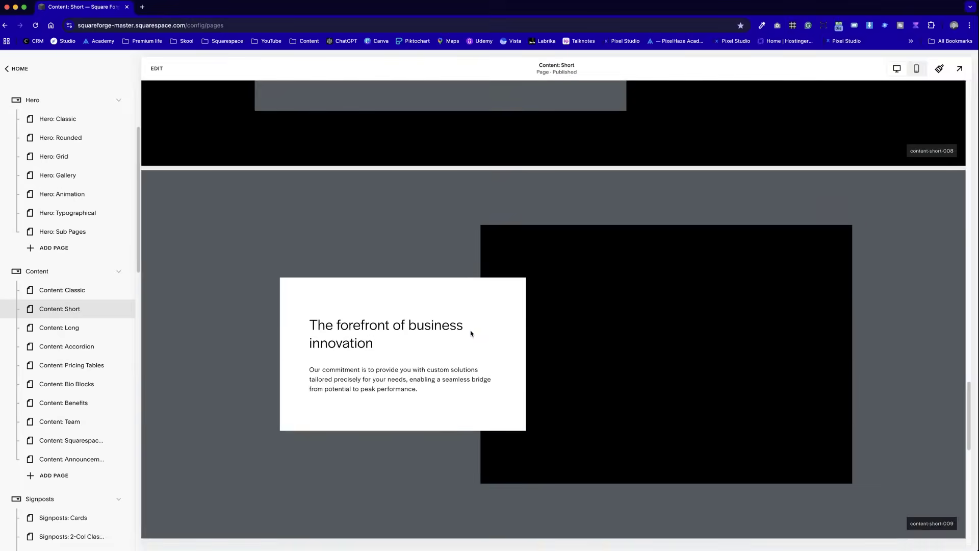
scroll(471, 333, down, 4)
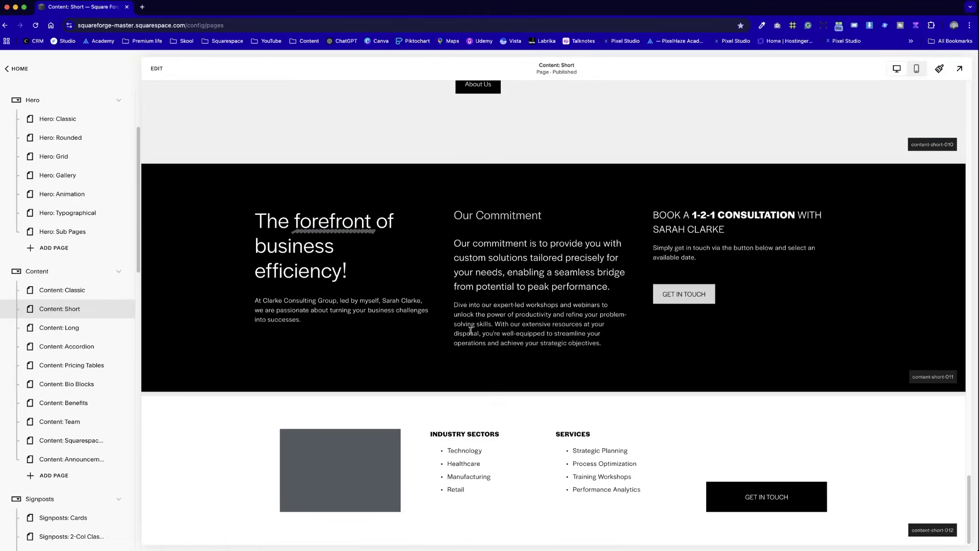
scroll(103, 388, down, 5)
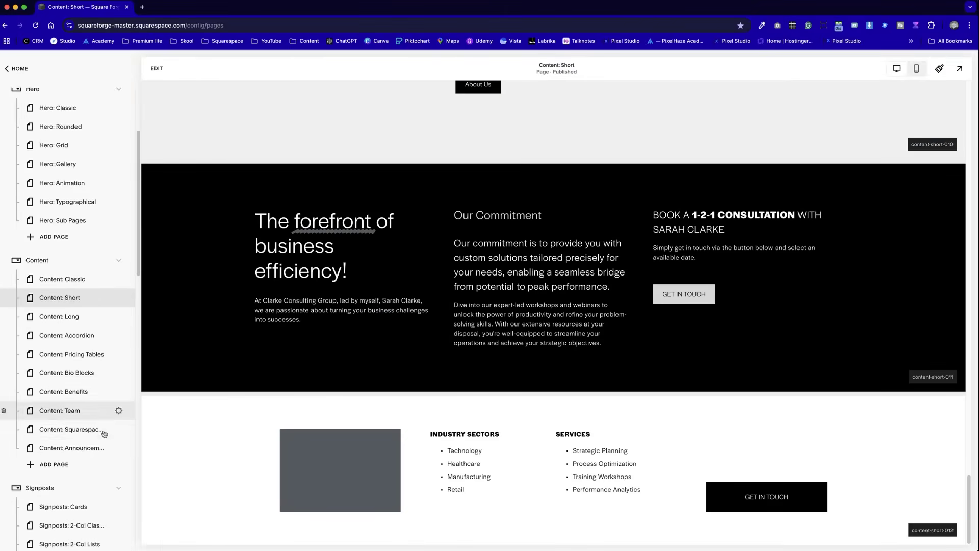
scroll(105, 430, down, 1)
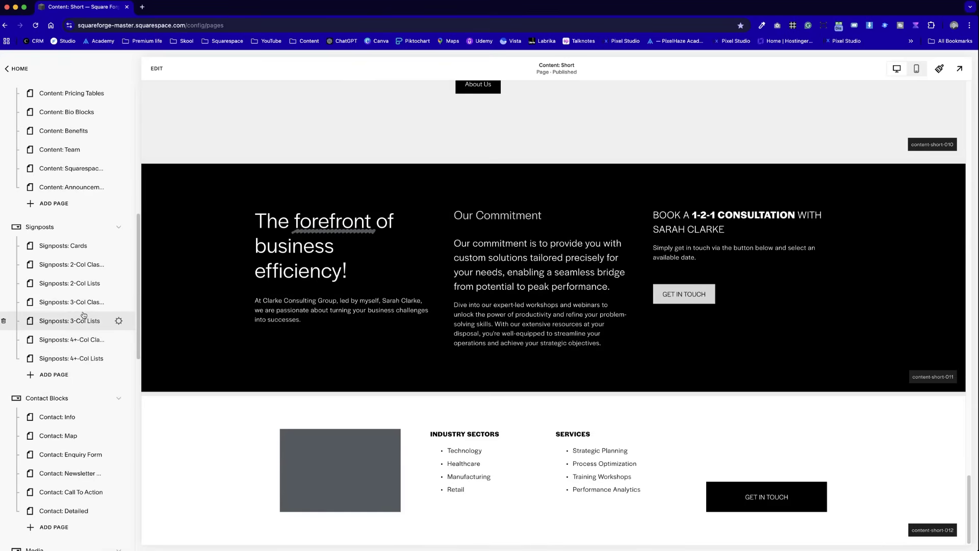
scroll(81, 313, up, 1)
- Load Content: Announcements with its scrolling 'KEEP MOVING FORWARD' banner and boost variant
click(75, 226)
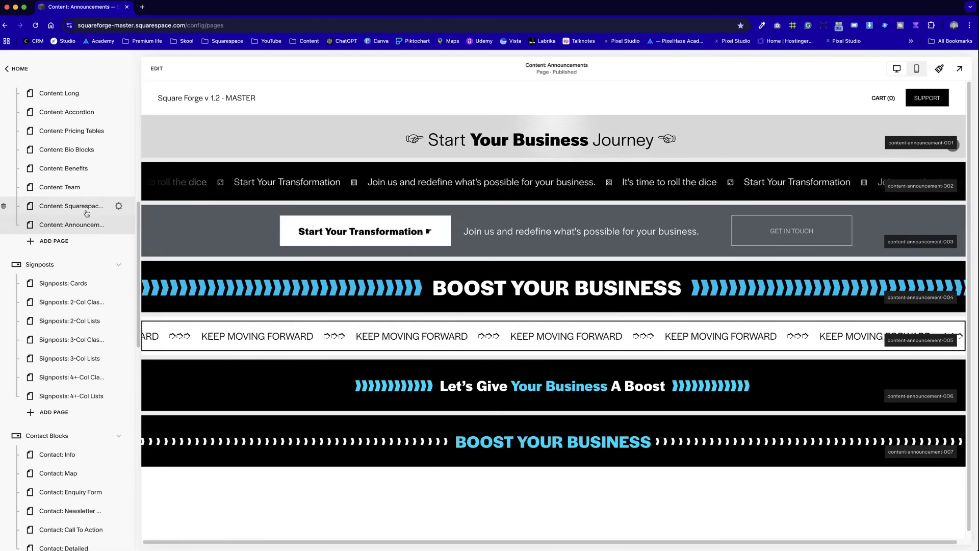
- Open Content: Benefits and scroll through layouts content-benefits-006 to 008, then back to the top
click(83, 168)
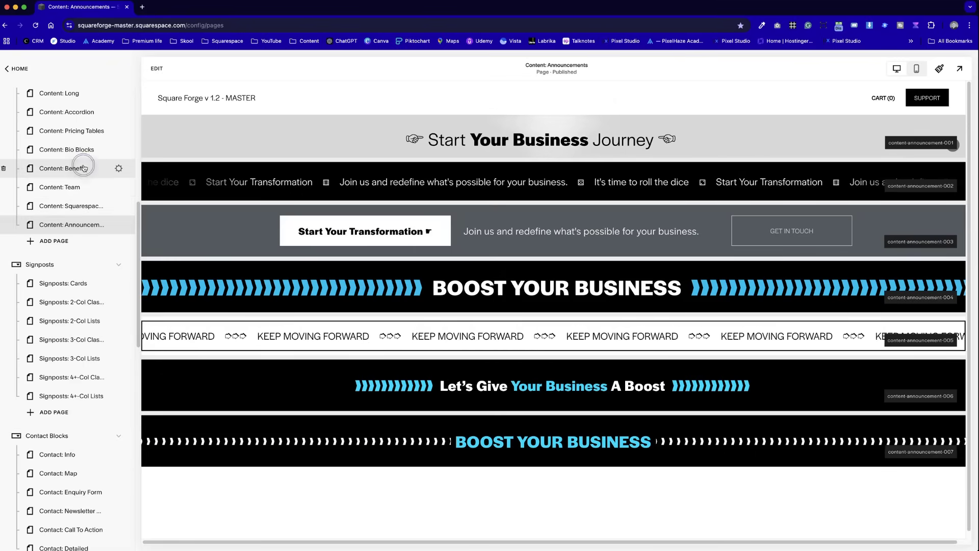
scroll(486, 394, down, 20)
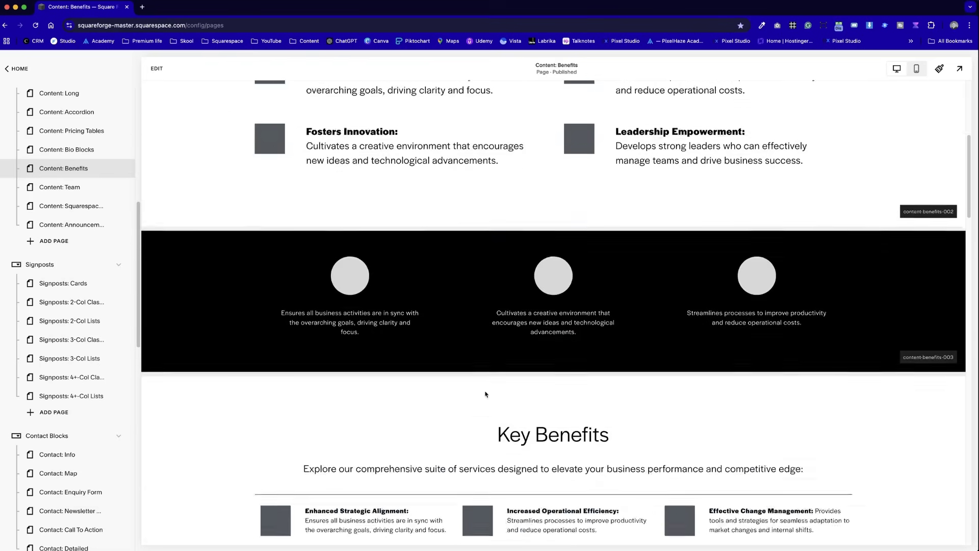
scroll(486, 394, down, 10)
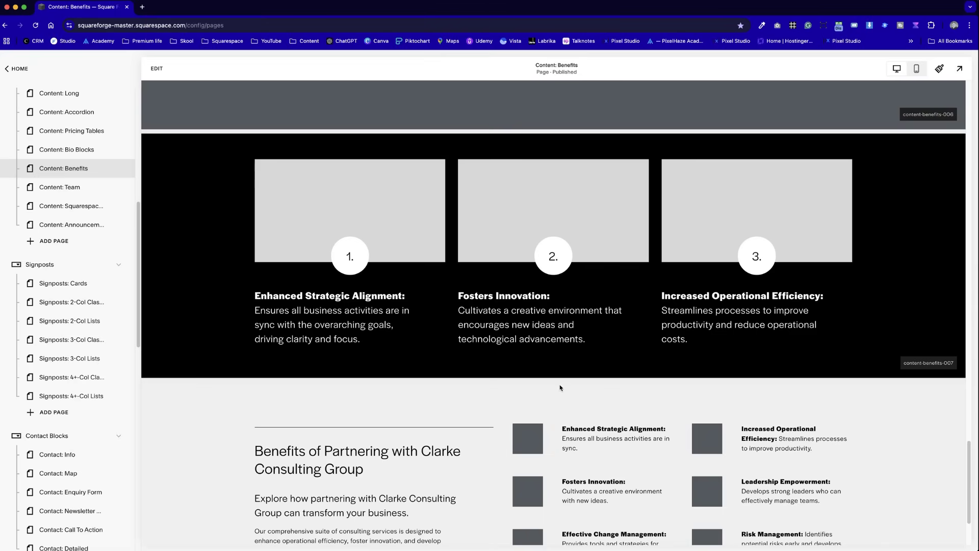
scroll(455, 381, down, 4)
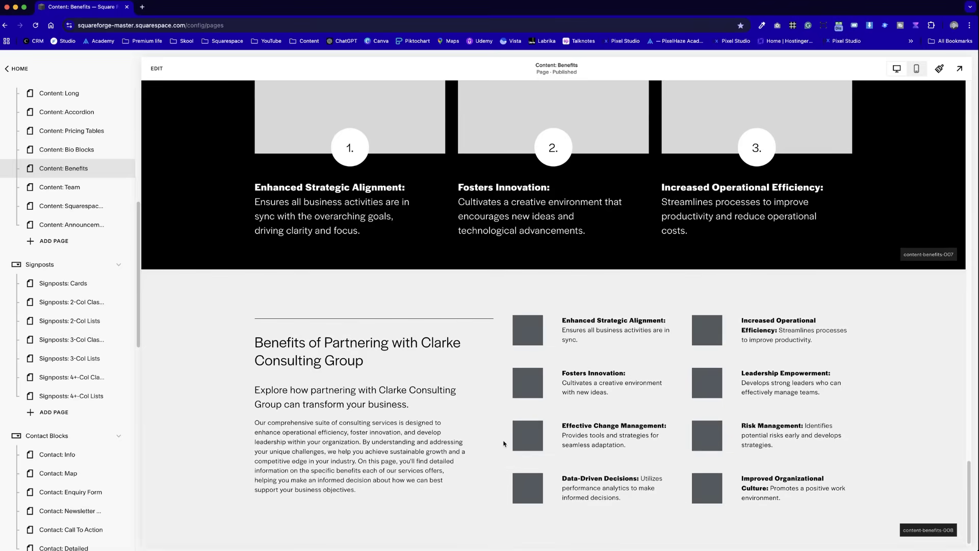
scroll(503, 438, up, 10)
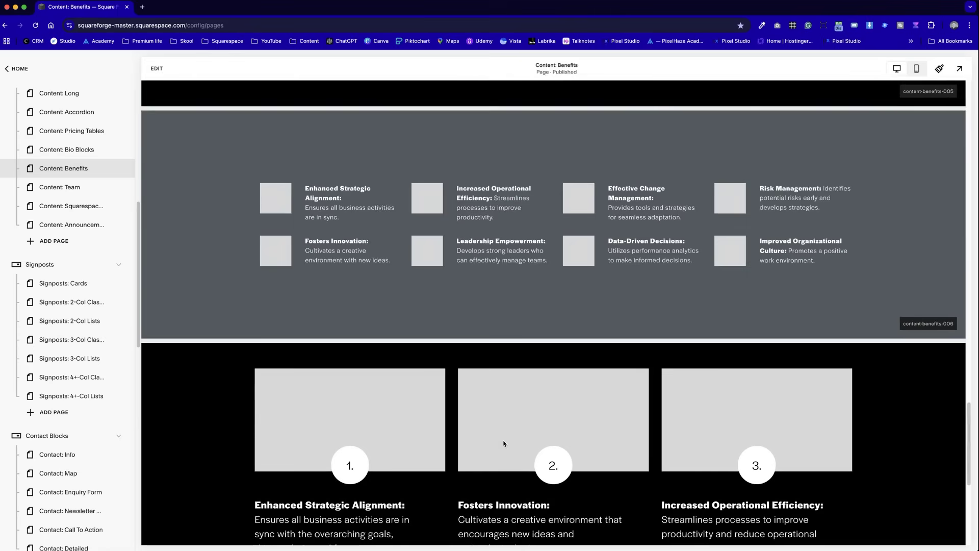
- Open the Content: Bio Blocks page and briefly scroll through its sections
click(74, 151)
scroll(464, 308, down, 6)
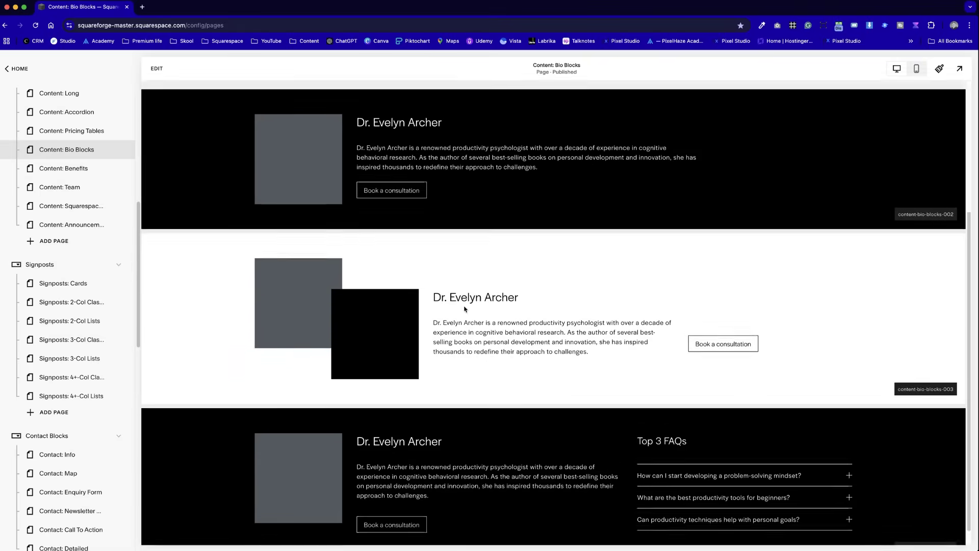
scroll(97, 266, down, 5)
scroll(99, 265, up, 8)
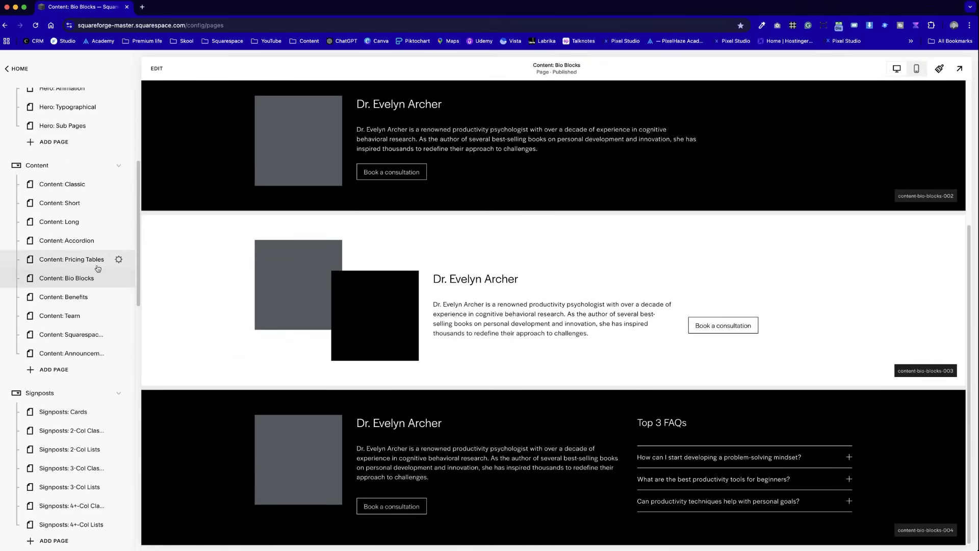
- Open Content: Pricing Tables and browse the Membership Plans layouts with Basic $99 and Pro $249
click(74, 254)
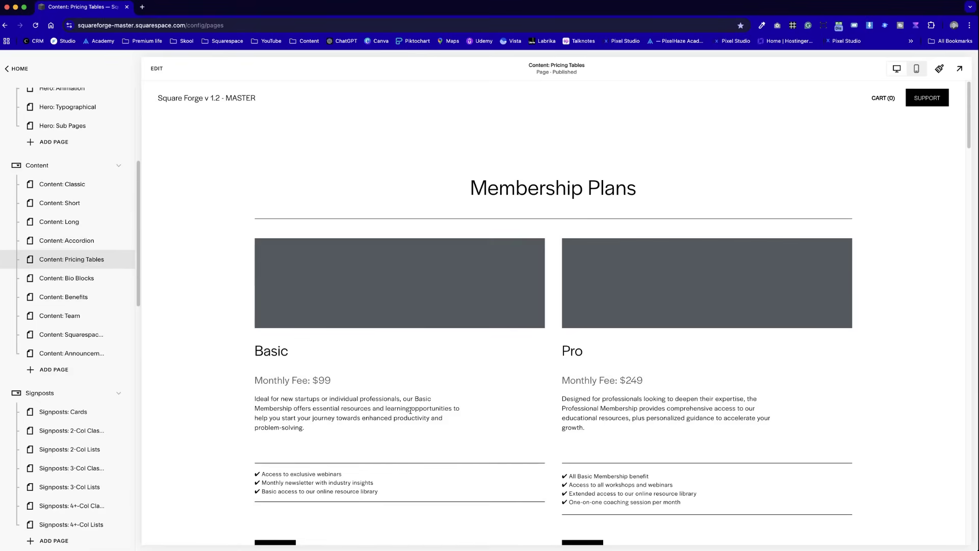
scroll(411, 411, down, 20)
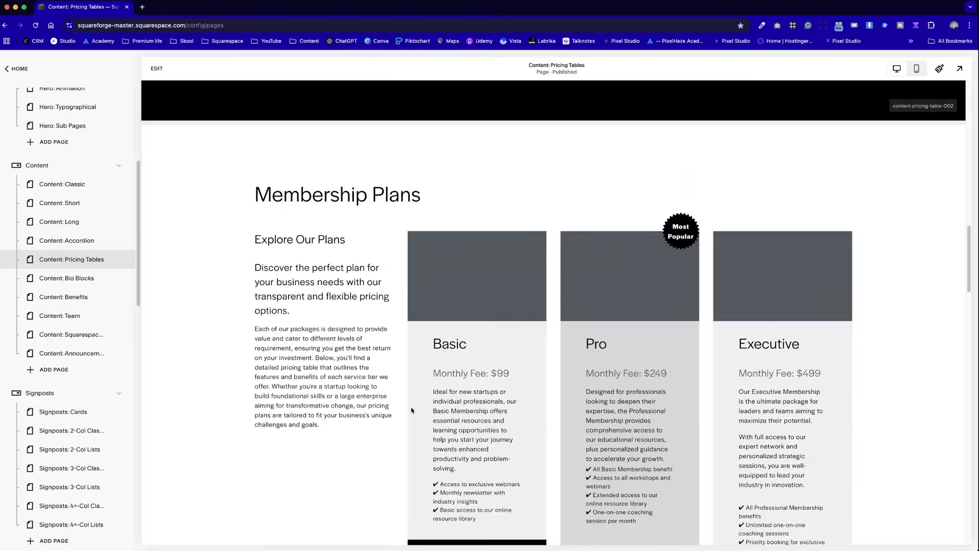
scroll(412, 410, down, 20)
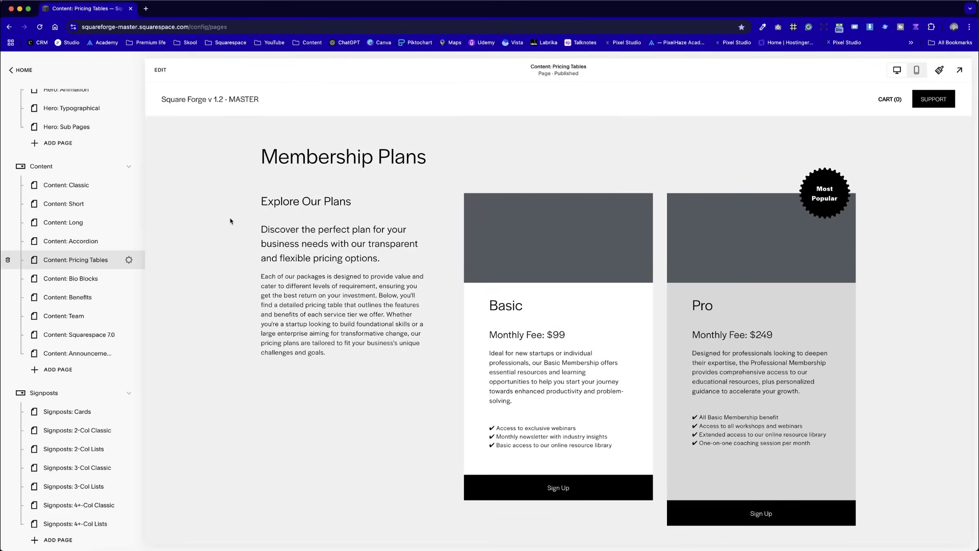
scroll(357, 257, down, 10)
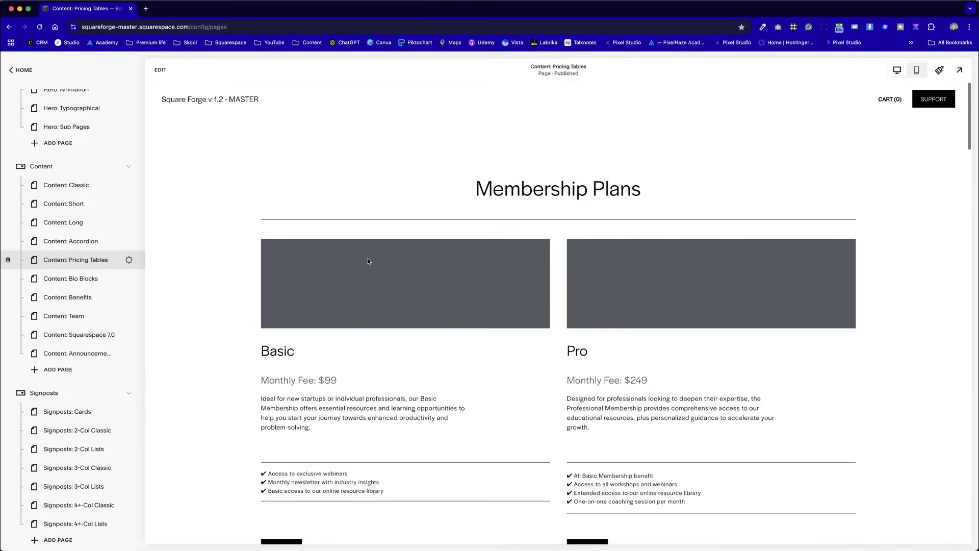